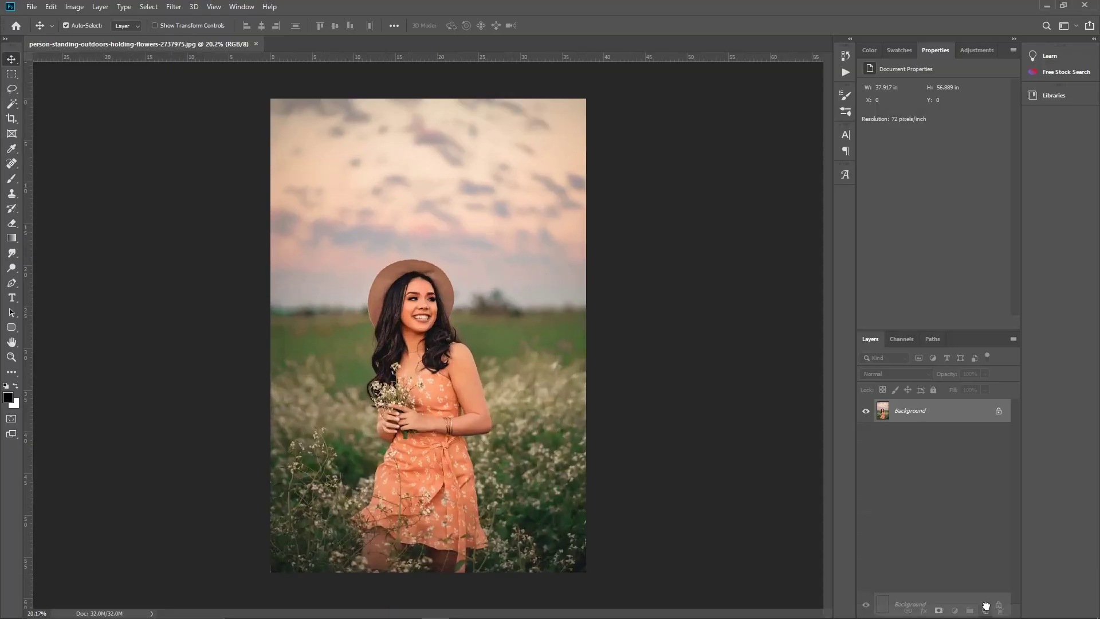
- Duplicate the background layer and apply Auto Color to neutralise the pink sky
left_click_drag(926, 422, 986, 611)
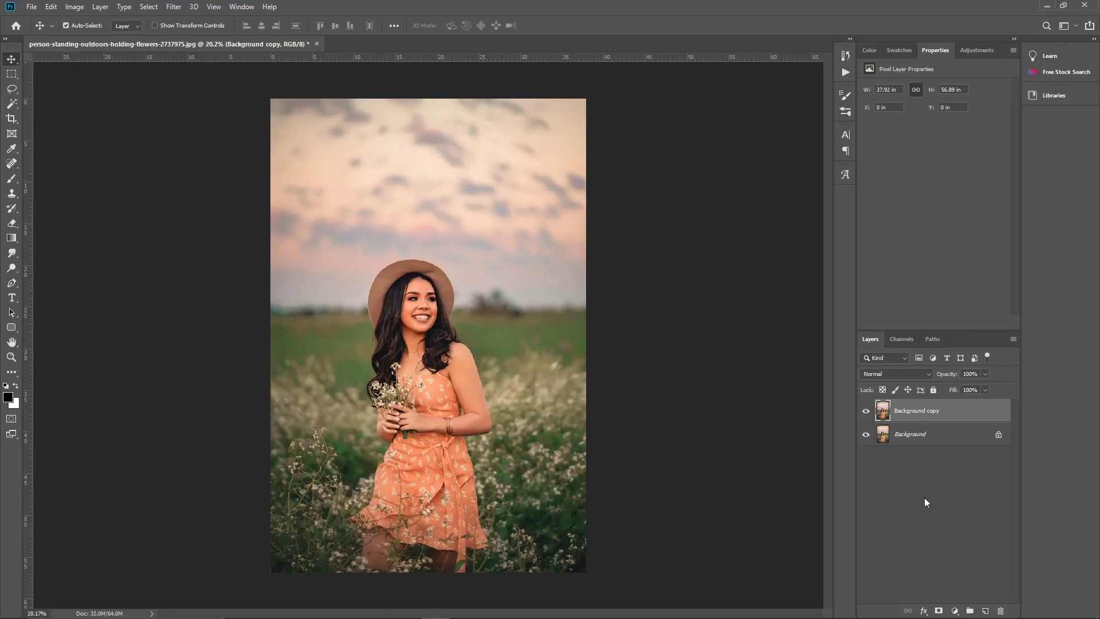
left_click(74, 7)
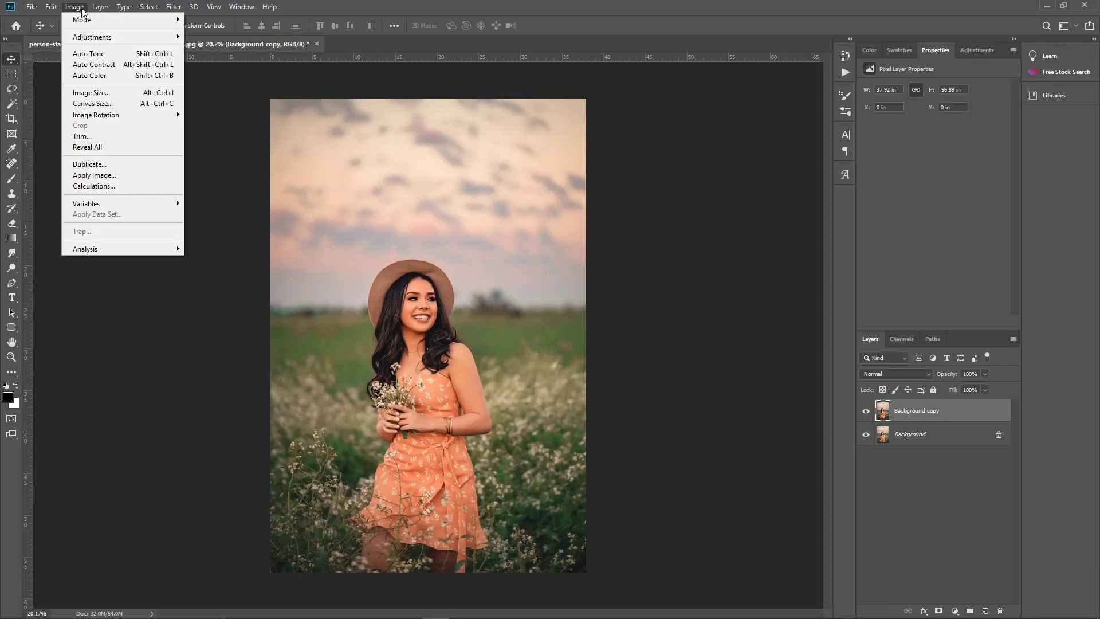
left_click(86, 49)
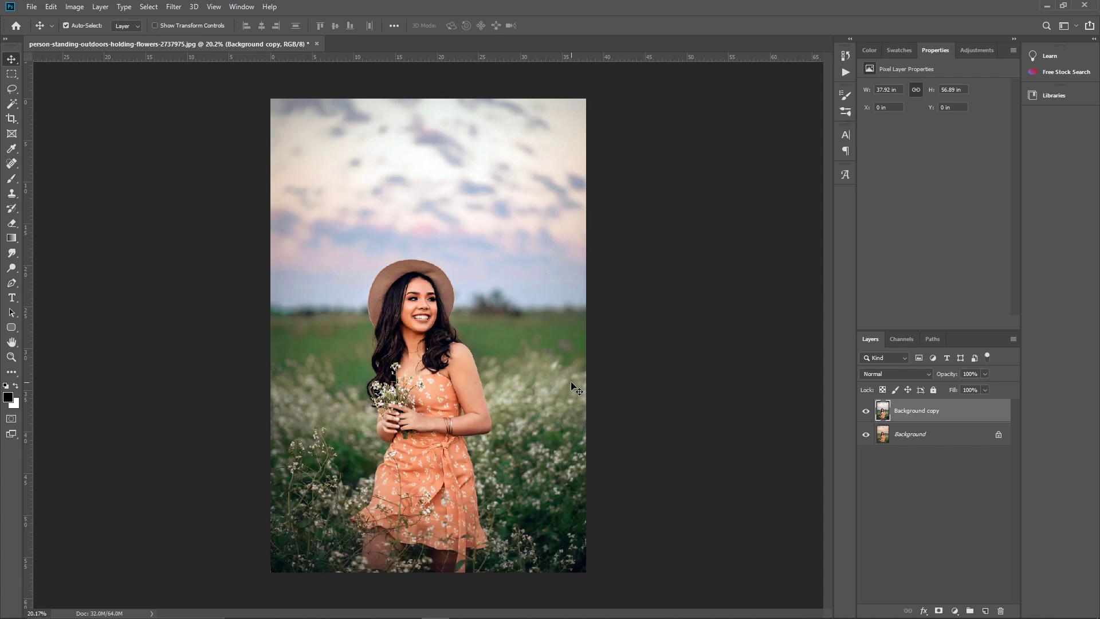
- Quick-select the woman's hat, hair, face, arm and dress
key("i")
key("w")
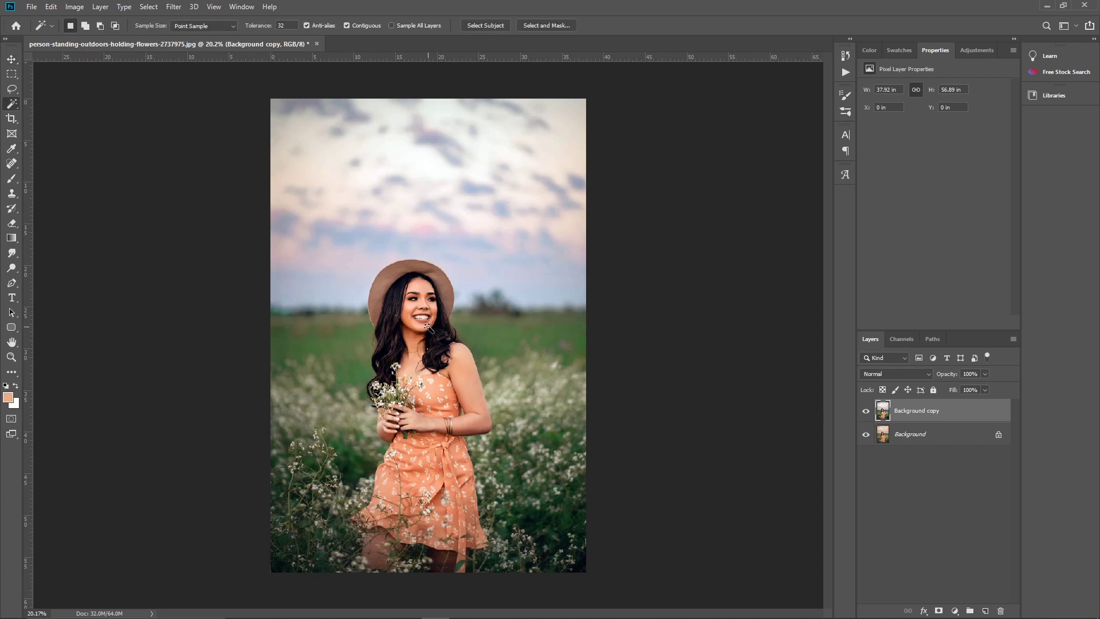
left_click(138, 25)
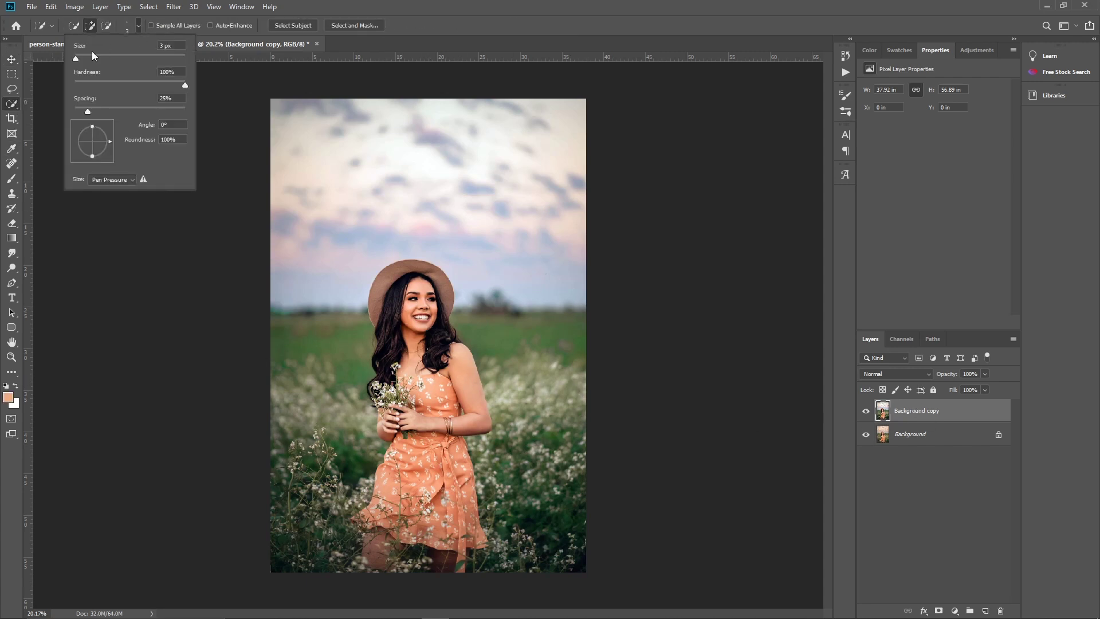
left_click_drag(428, 301, 424, 283)
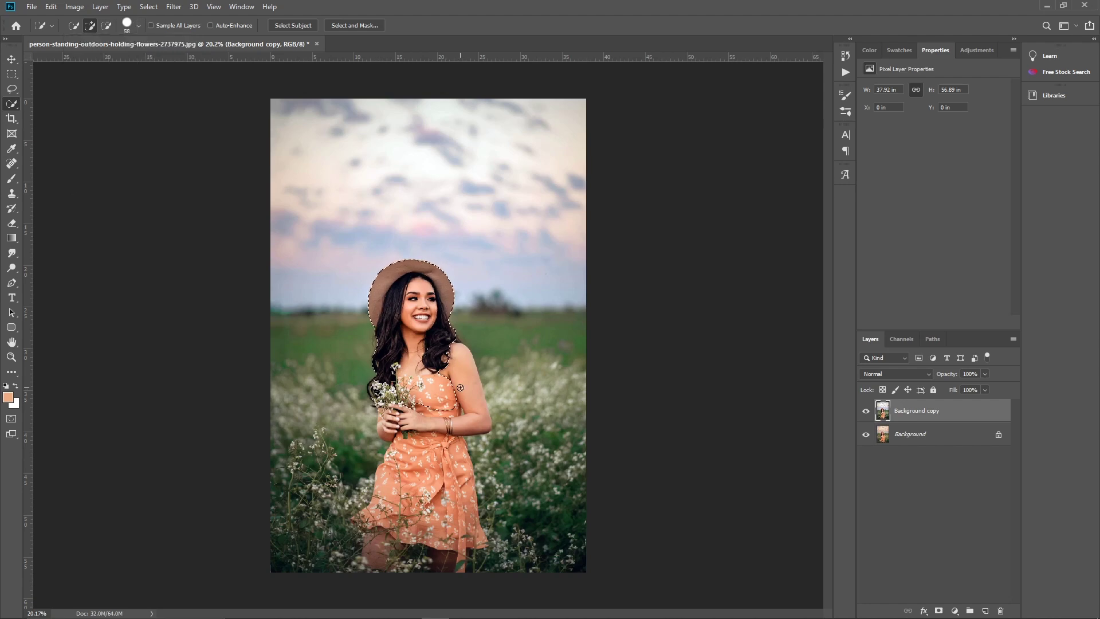
left_click_drag(460, 388, 374, 550)
- Refine the woman selection, trimming the stray bulge beside her hip
scroll(387, 425, "up", 5)
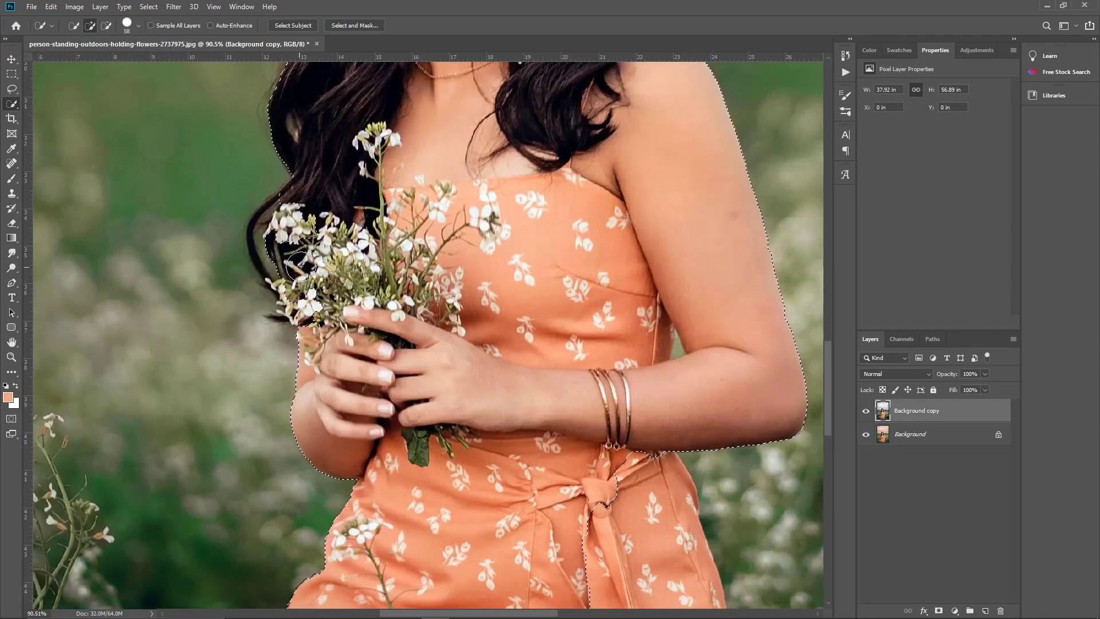
scroll(483, 398, "up", 5)
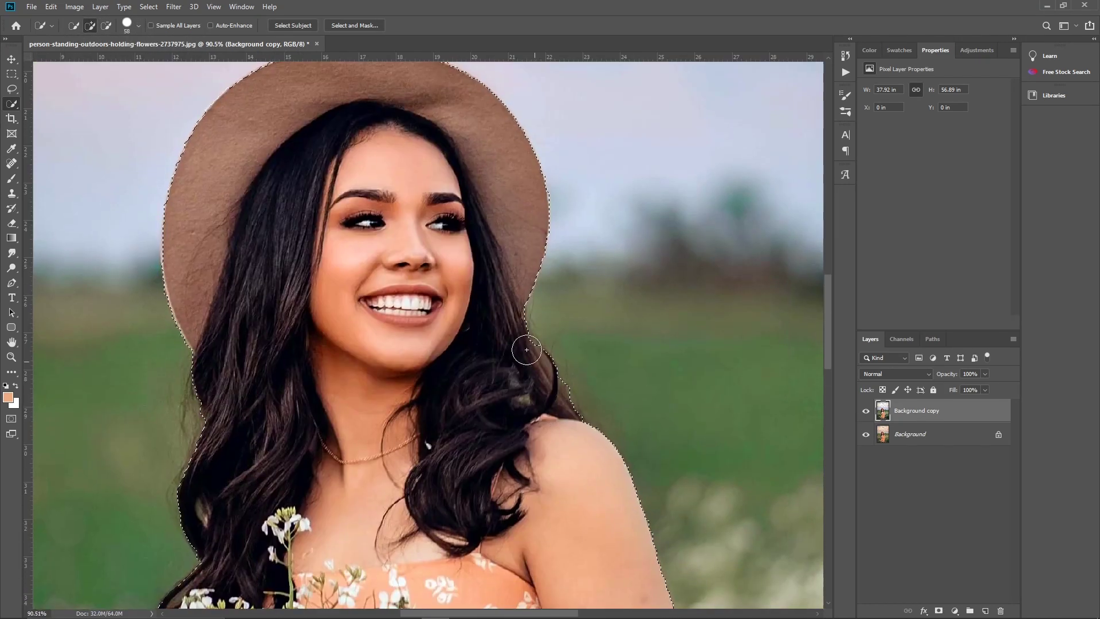
scroll(519, 344, "up", 1)
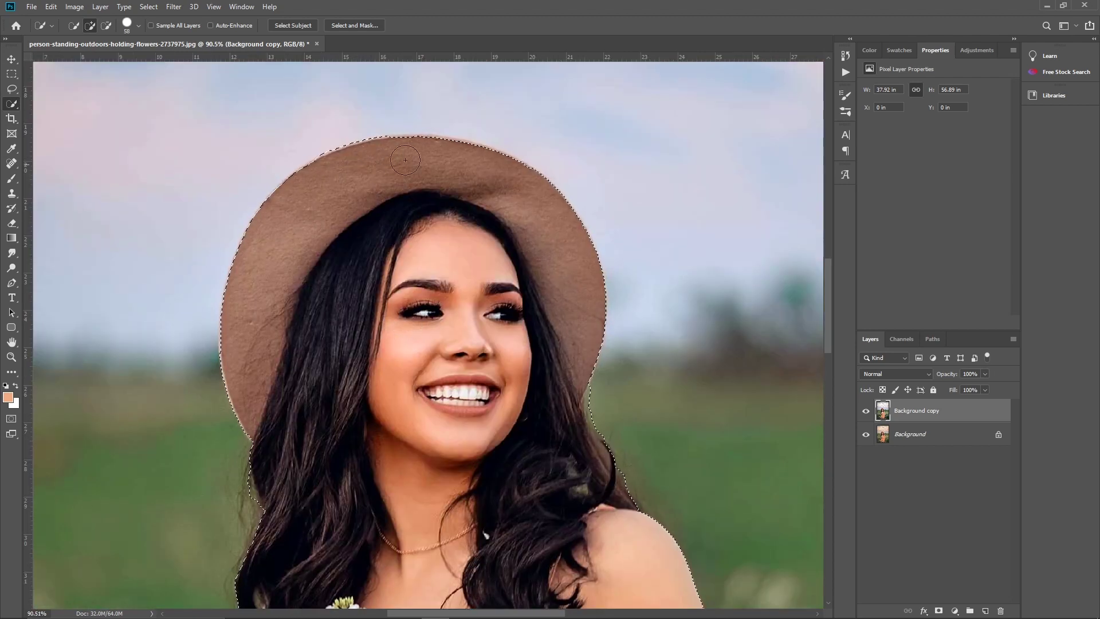
scroll(252, 356, "down", 3)
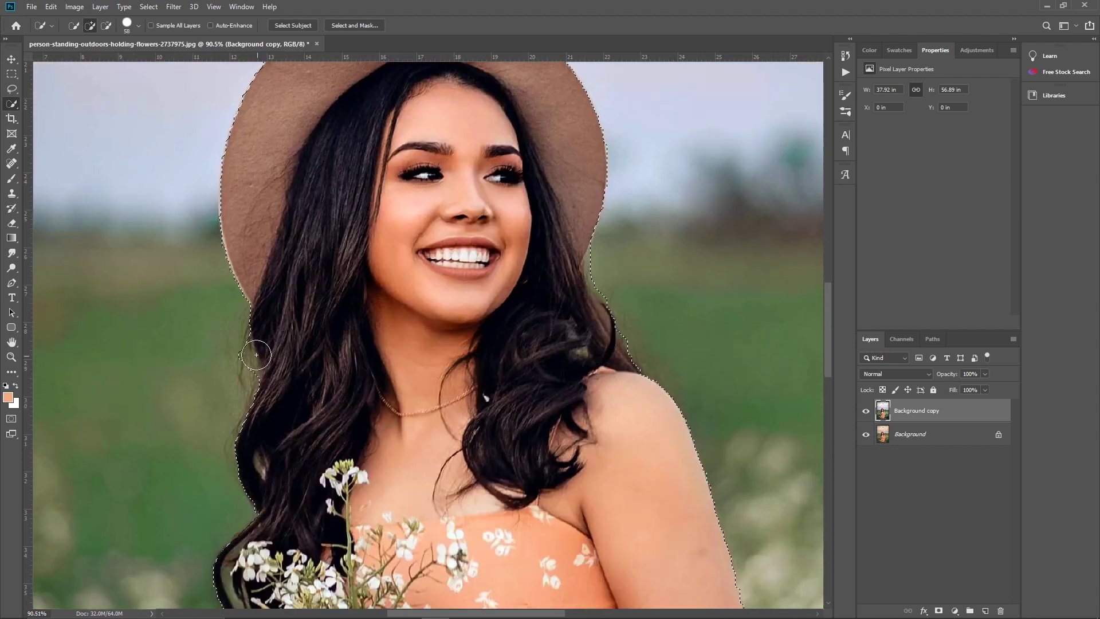
scroll(298, 390, "down", 2)
scroll(350, 407, "down", 3)
scroll(350, 407, "up", 3)
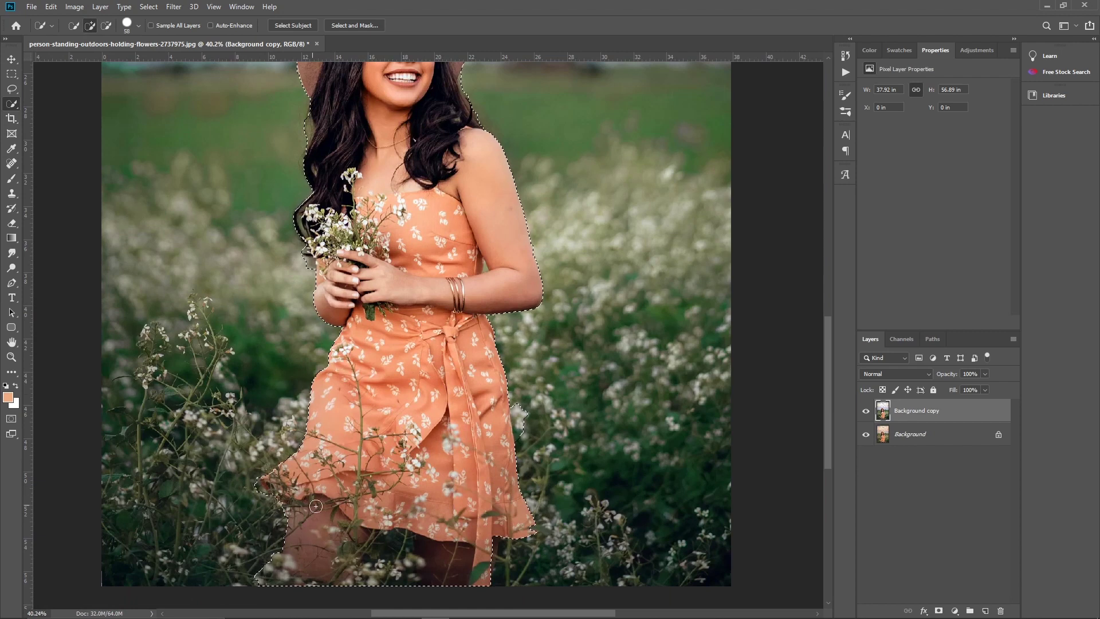
scroll(496, 529, "up", 3)
left_click_drag(475, 498, 498, 570)
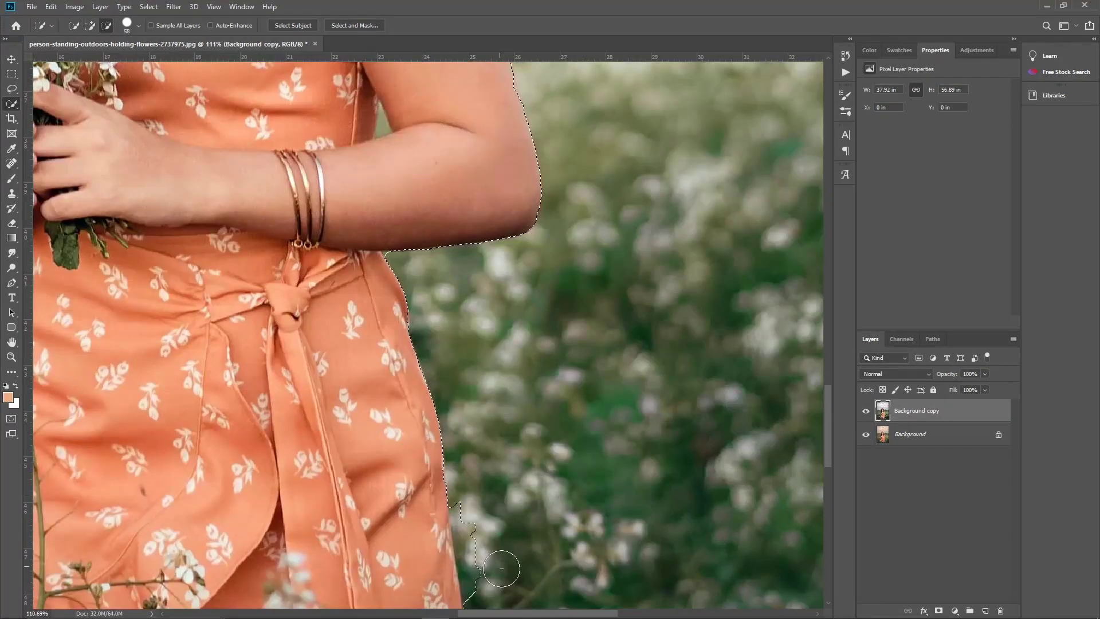
scroll(499, 570, "down", 2)
left_click_drag(467, 455, 451, 499)
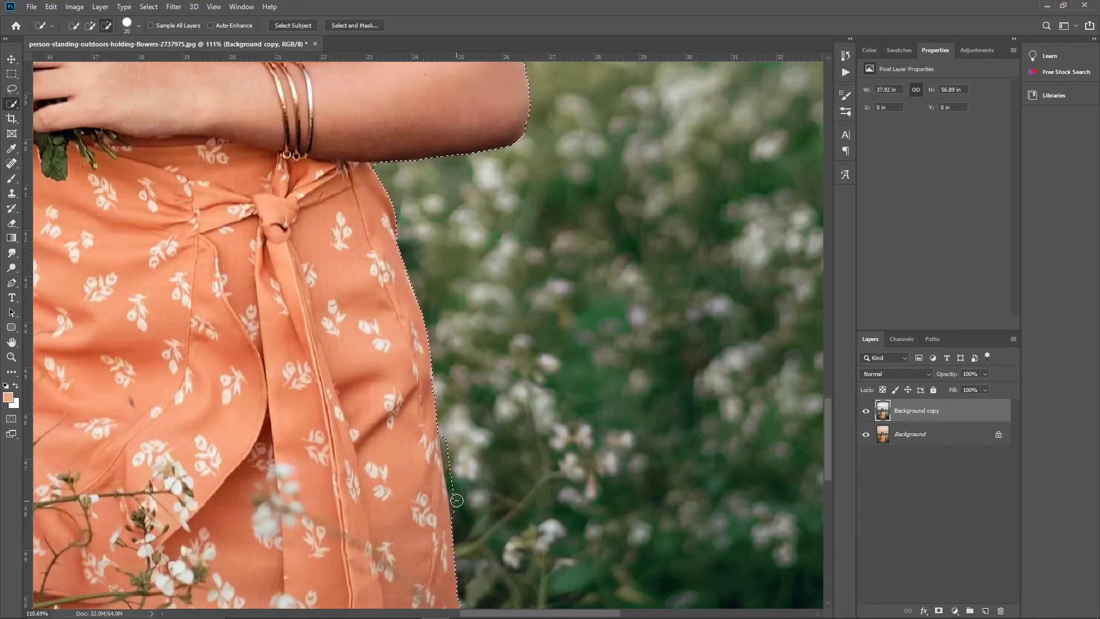
- Copy the selected woman onto a new Layer 1 with Ctrl+J
key("v")
scroll(429, 333, "down", 4)
scroll(430, 332, "down", 3)
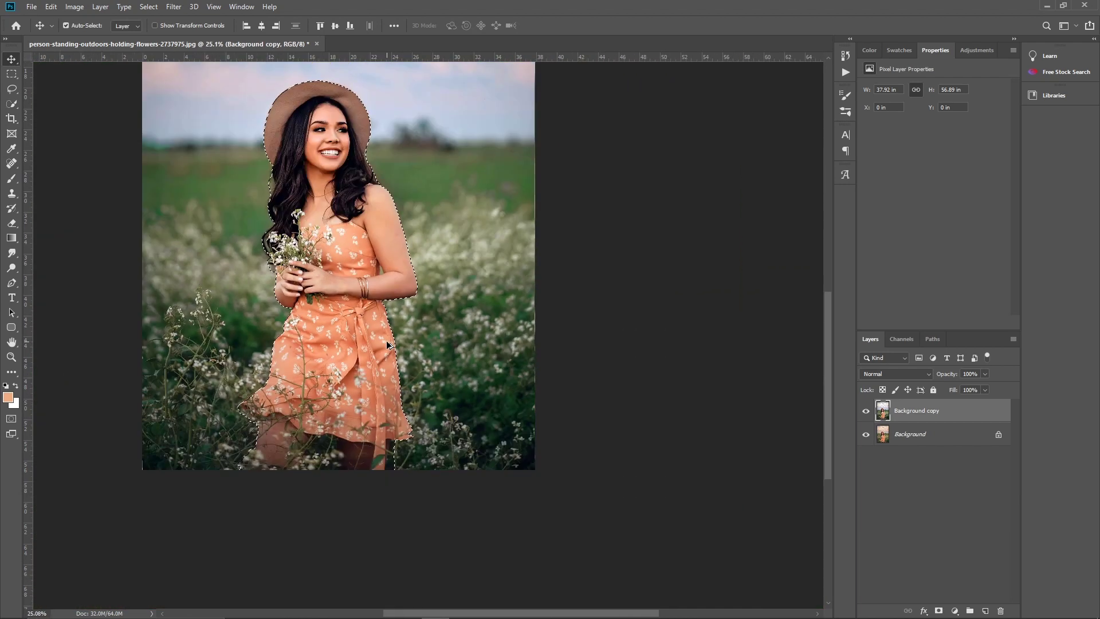
scroll(430, 332, "down", 2)
key("ctrl+j")
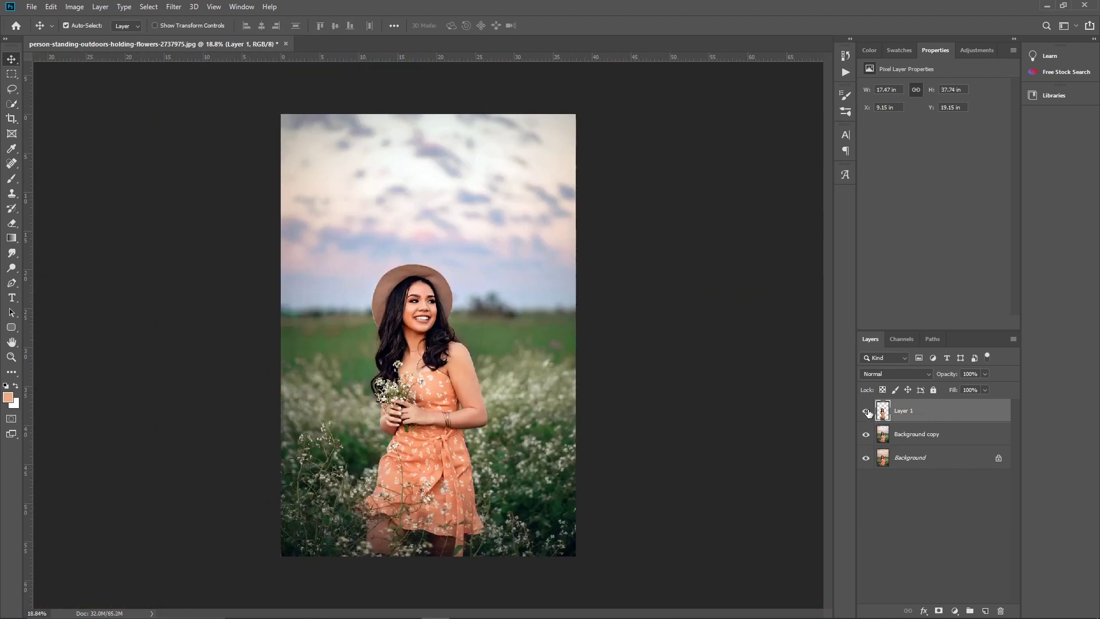
- Hide Layer 1 and shift Background copy's colour balance away from red
left_click(866, 410)
left_click(917, 434)
key("i")
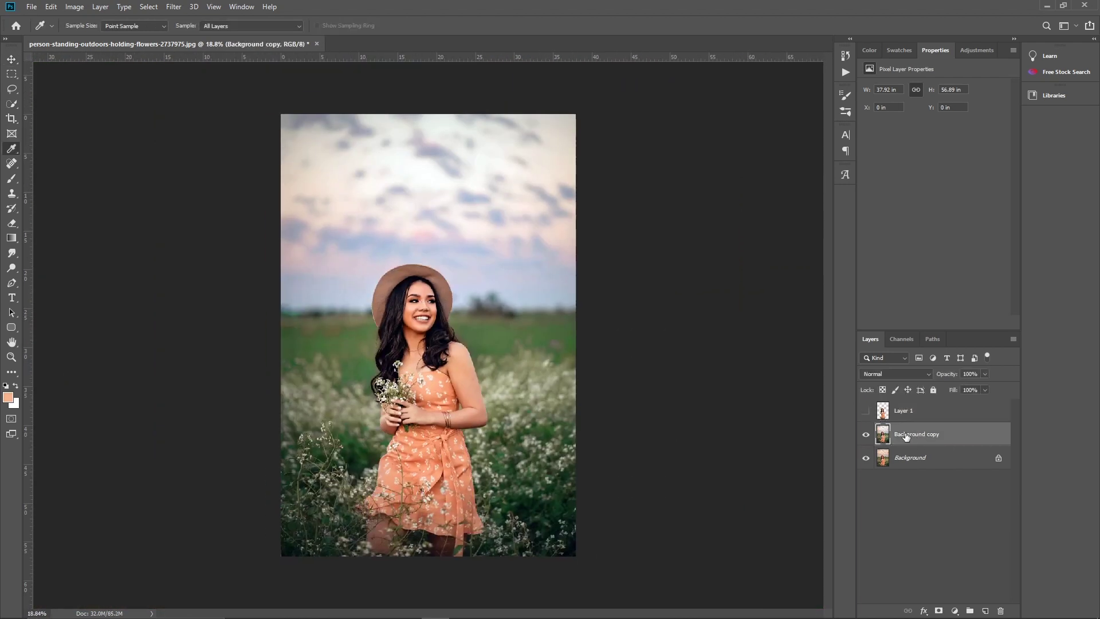
key("ctrl+b")
mouse_move(849, 200)
left_mouse_down()
mouse_move(820, 204)
mouse_move(801, 225)
left_mouse_up()
key("Return")
- Add a new Layer 2 filled with solid black
key("v")
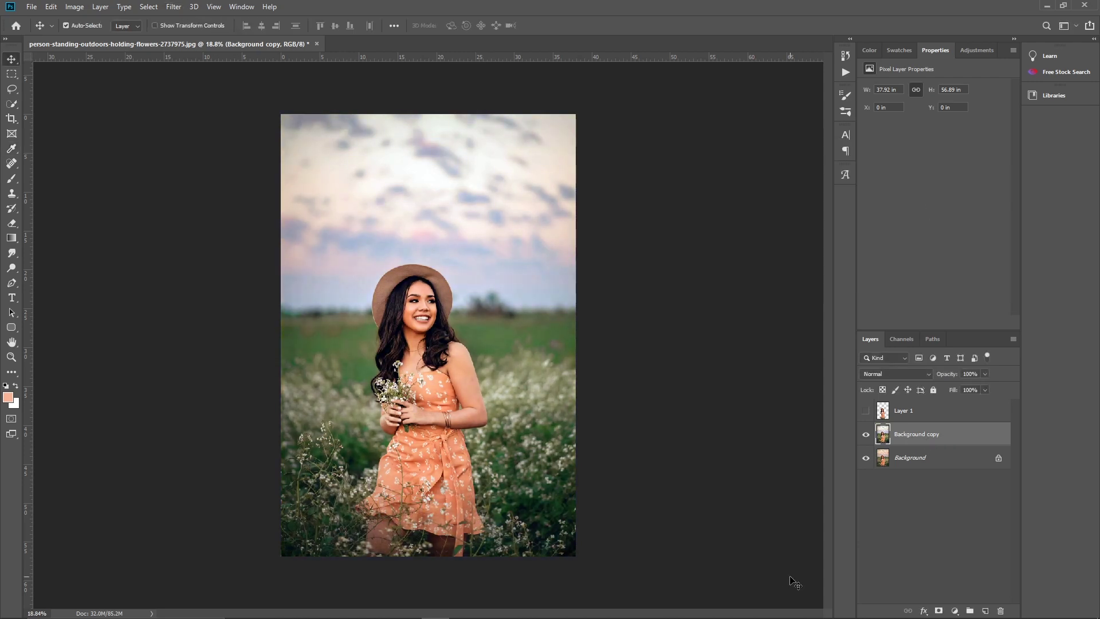
left_click(985, 611)
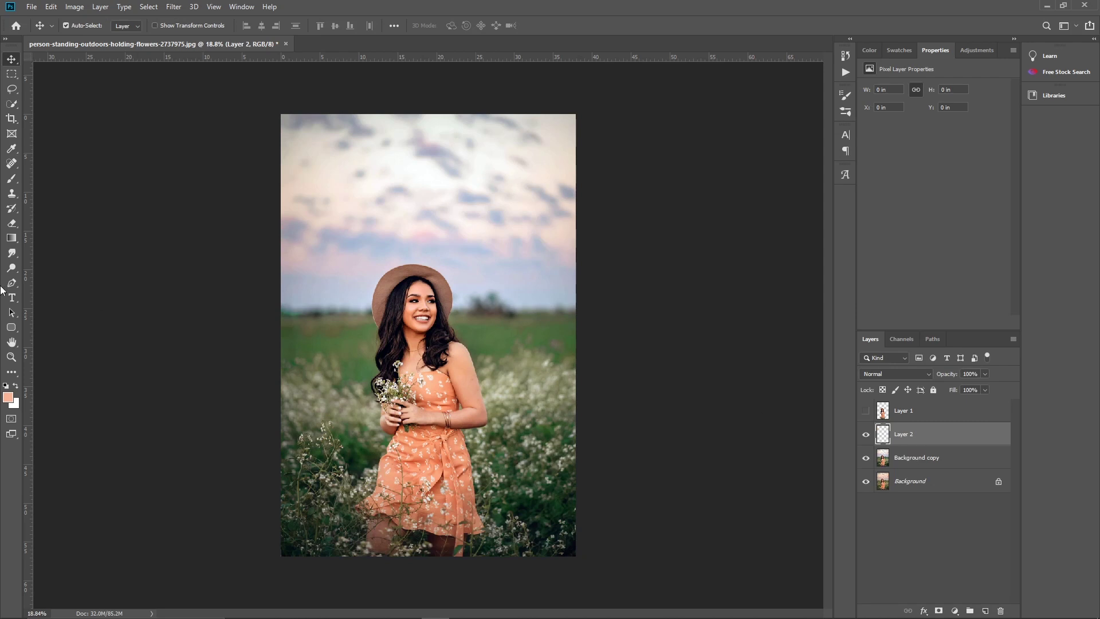
left_click(12, 179)
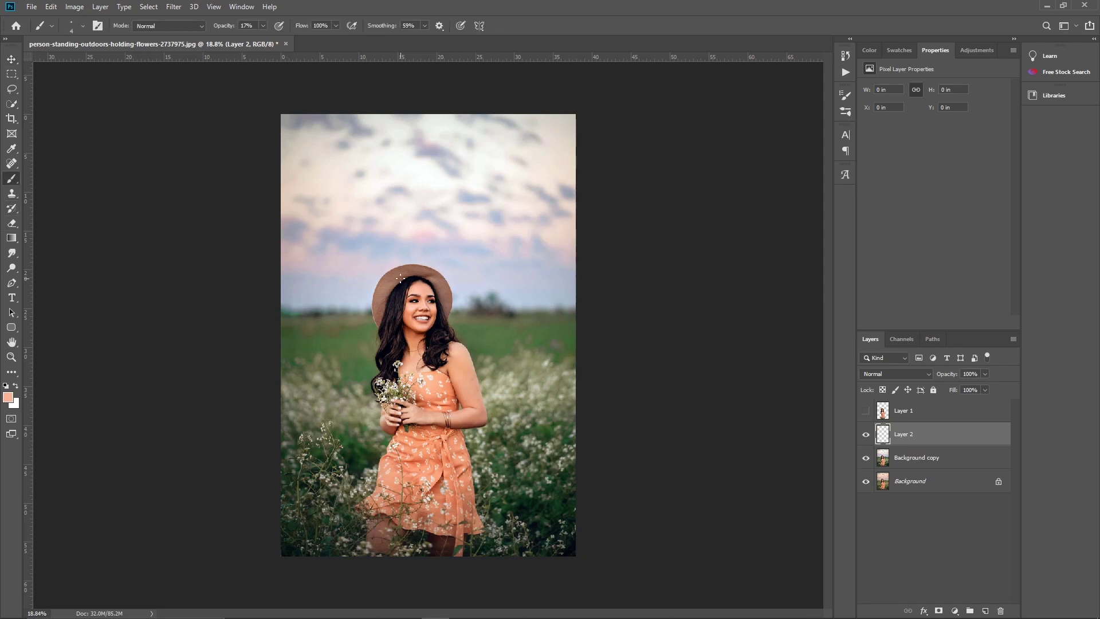
left_click(8, 398)
left_click(793, 467)
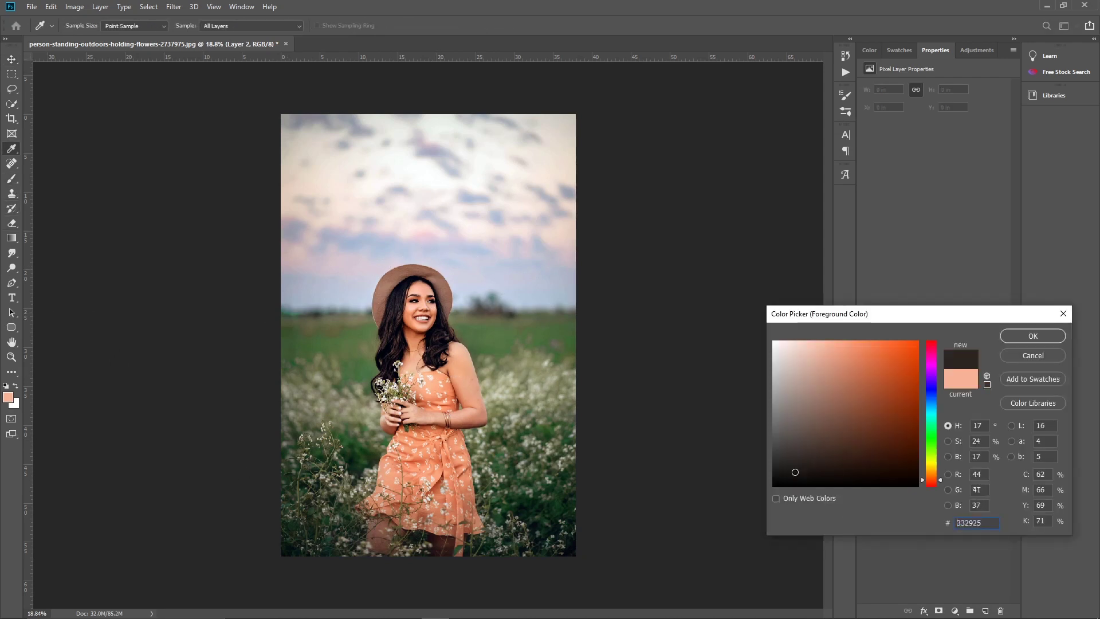
left_click(1025, 337)
key("alt+BackSpace")
- Render a 105mm Prime lens flare on the black Layer 2
key("v")
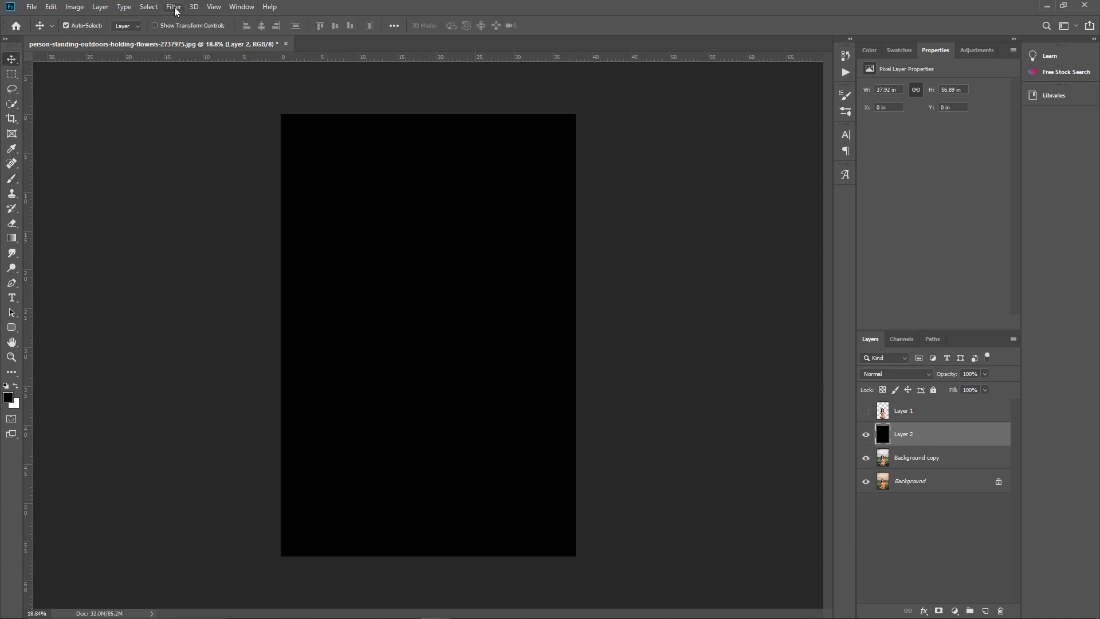
left_click(174, 6)
mouse_move(344, 239)
left_click(341, 262)
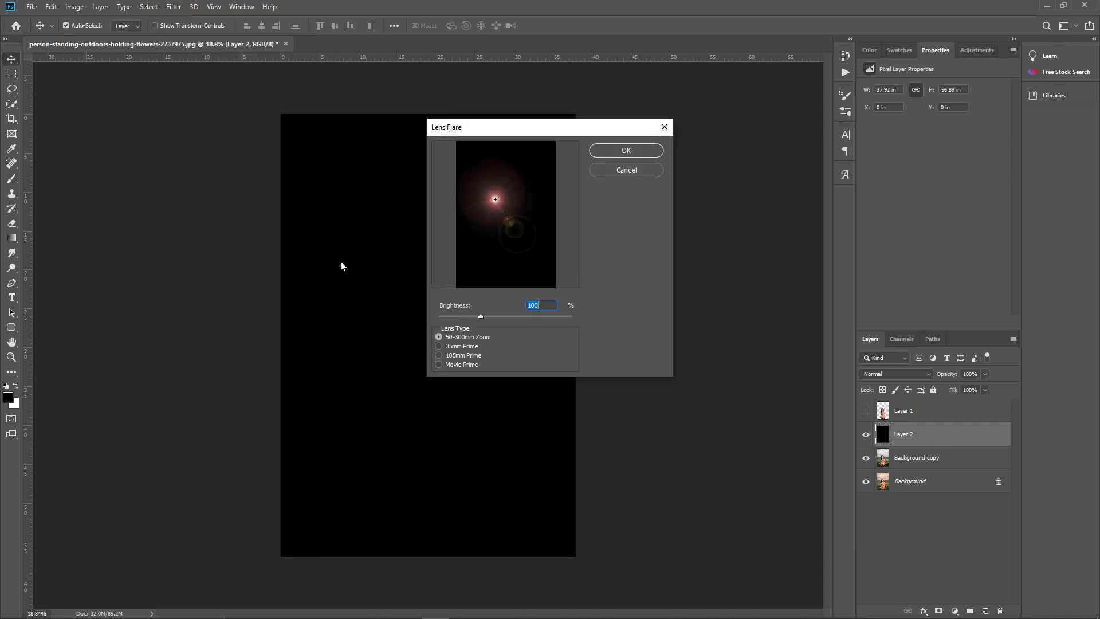
left_click(456, 356)
left_click(507, 217)
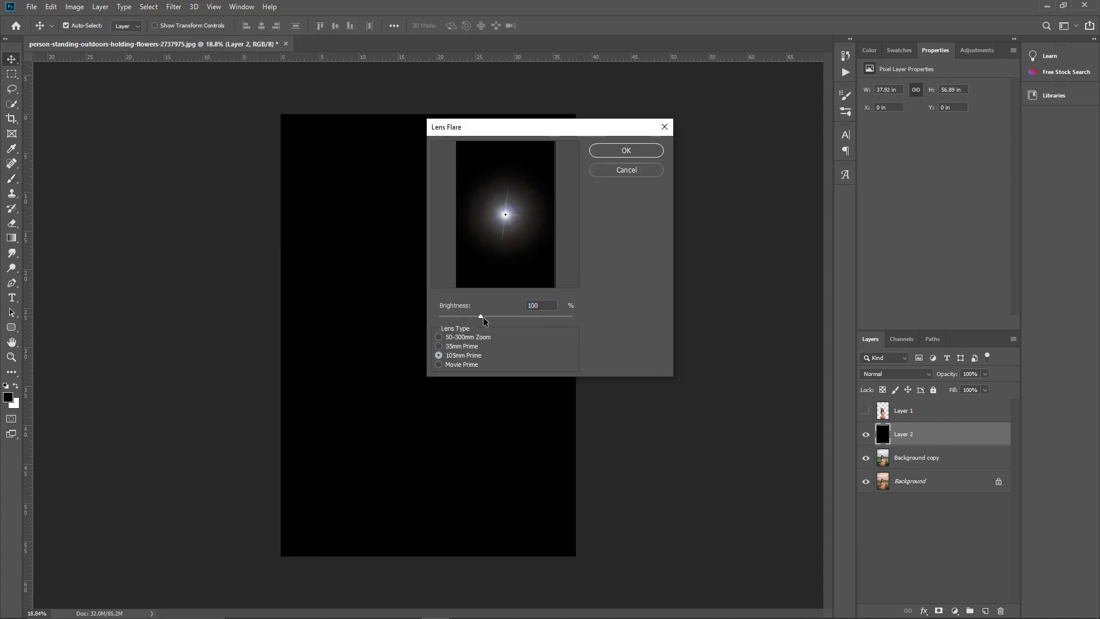
left_click(626, 150)
- Set Layer 2's blend mode to Screen and show Layer 1 again
left_click(895, 373)
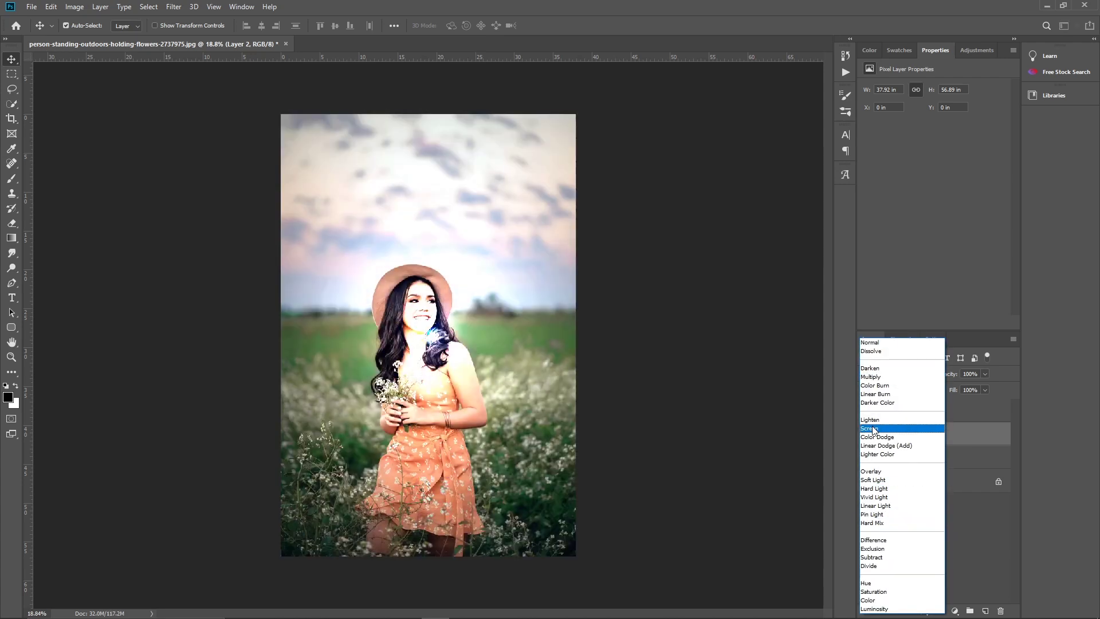
left_click(872, 429)
left_click(867, 412)
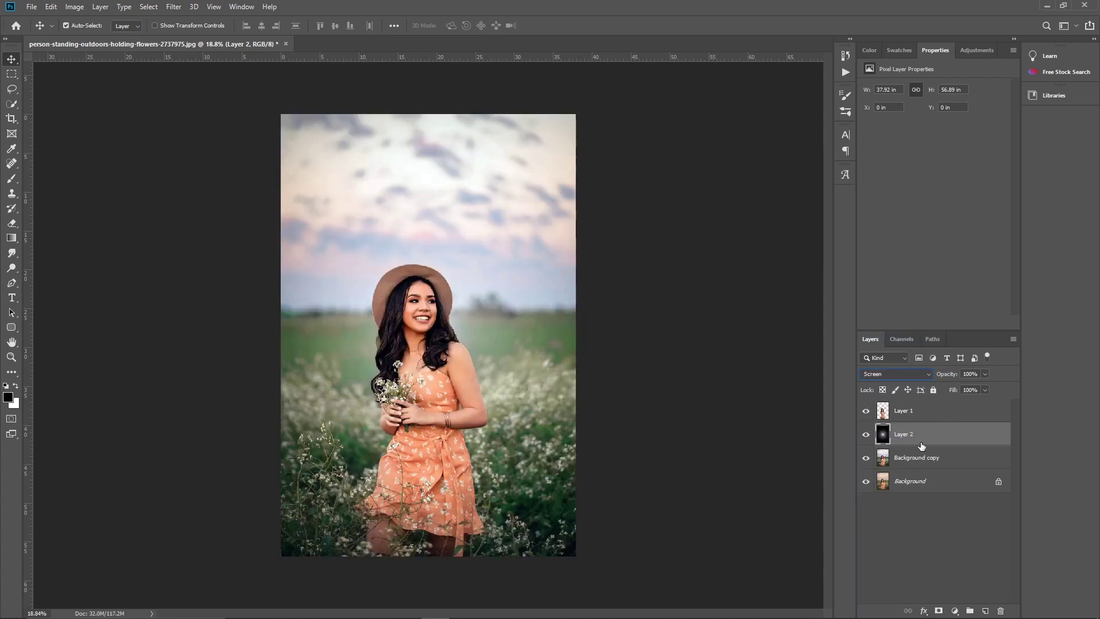
- Tint the flare layer warm with Hue/Saturation Colorize
left_click(79, 6)
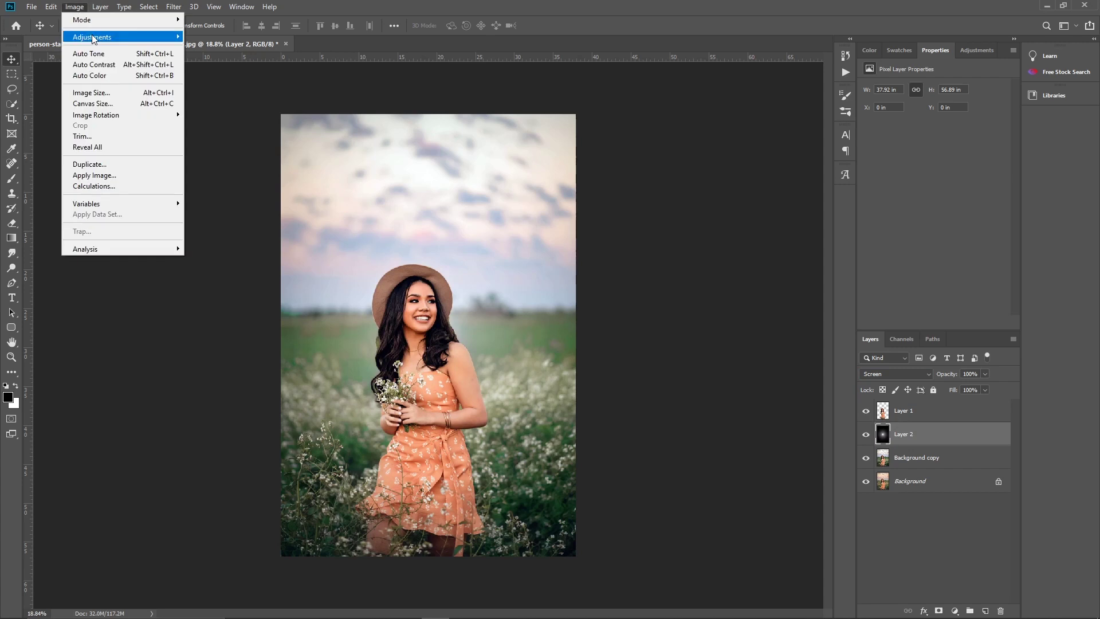
left_click(229, 98)
left_click(909, 358)
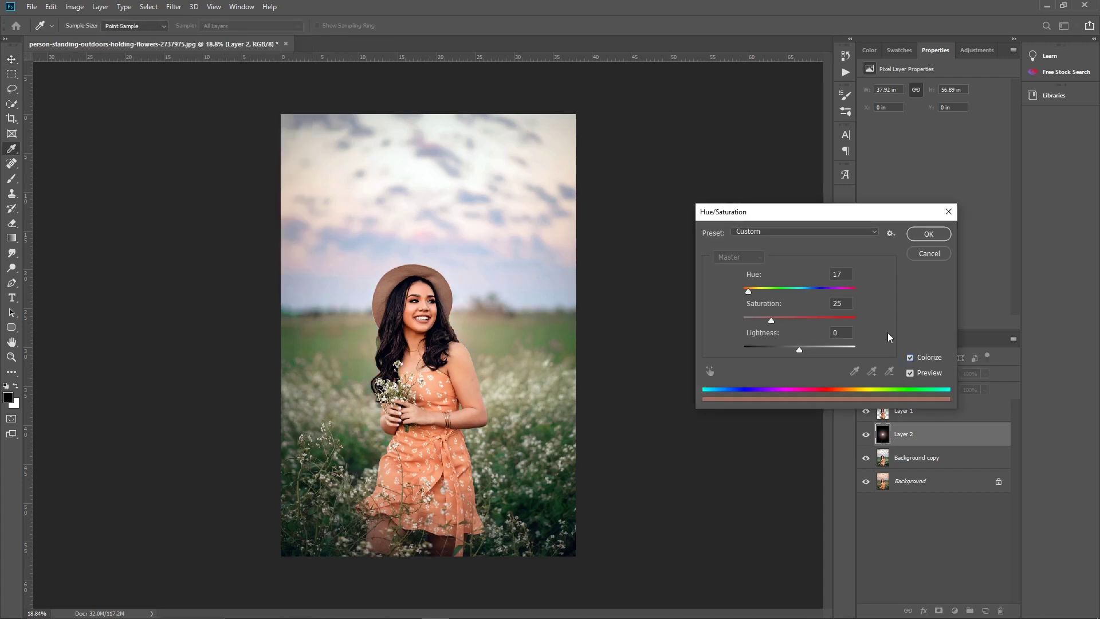
- Scale the sun-glow layer far beyond the canvas edges
left_click(929, 234)
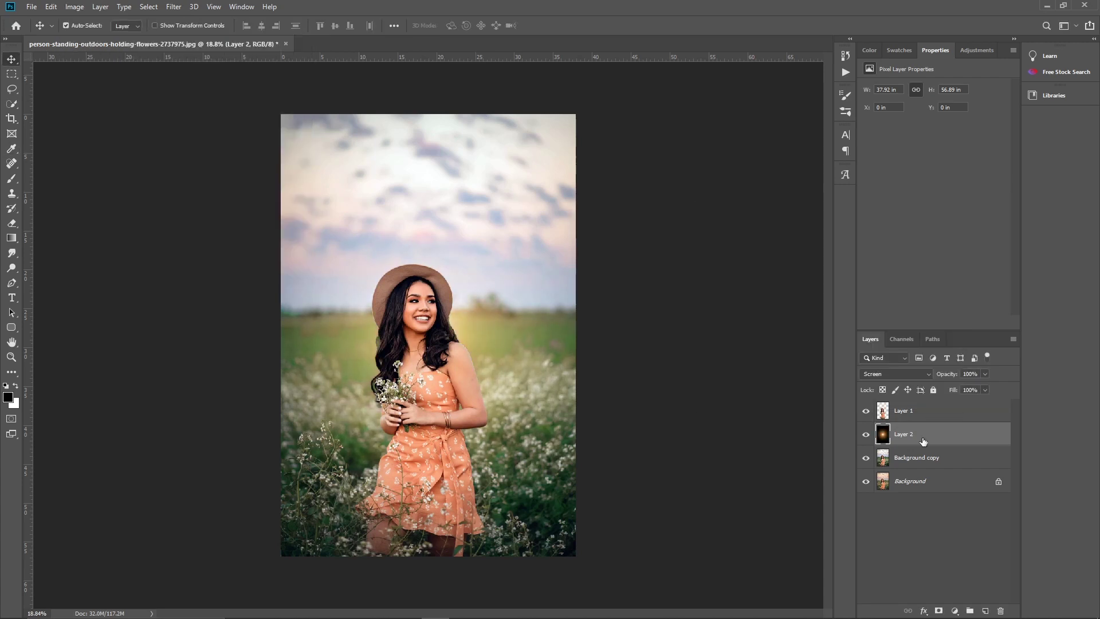
key("ctrl+t")
scroll(491, 302, "down", 3)
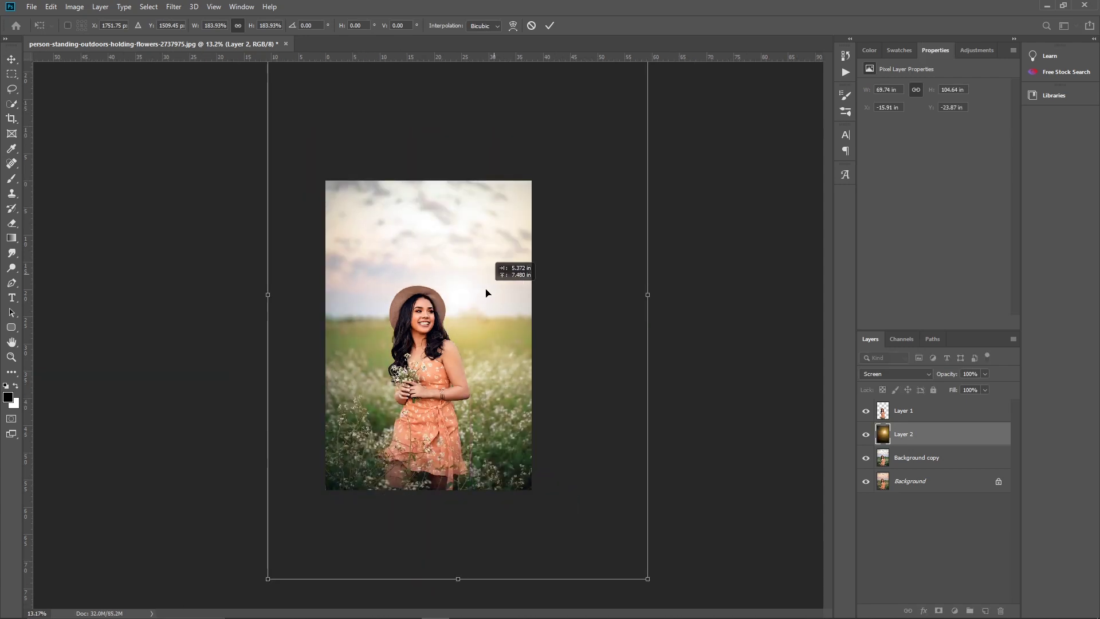
scroll(492, 286, "down", 3)
mouse_move(432, 438)
left_mouse_down()
mouse_move(310, 491)
mouse_move(290, 541)
left_mouse_up()
key("Return")
scroll(443, 362, "up", 3)
scroll(444, 364, "up", 2)
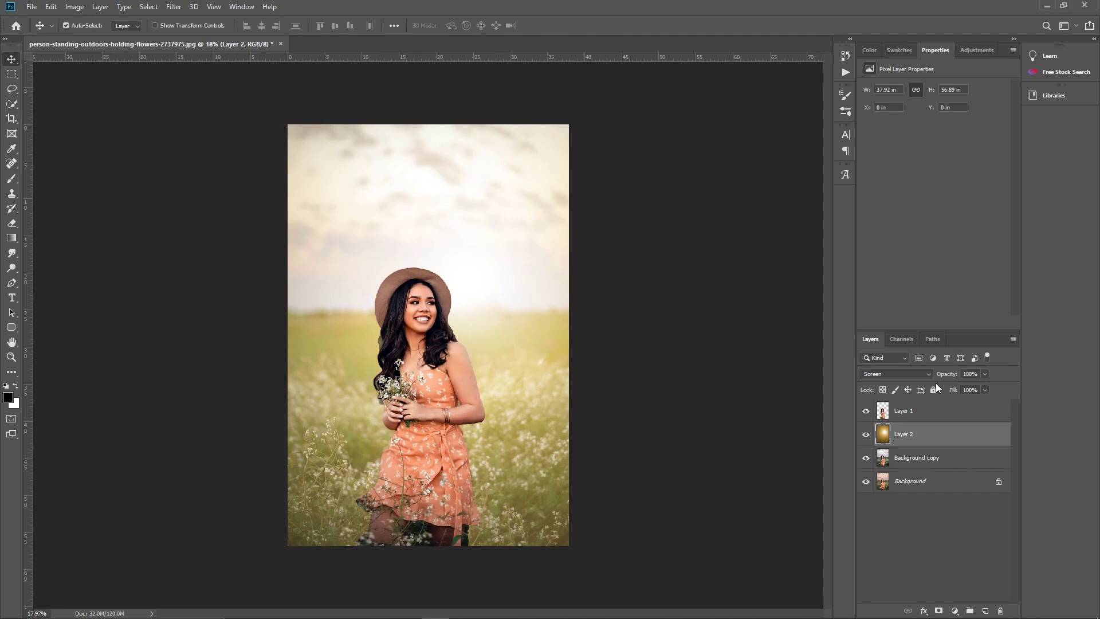
- Turn off Colorize and shift the glow's hue to -33 for a pinkish red
left_click(75, 7)
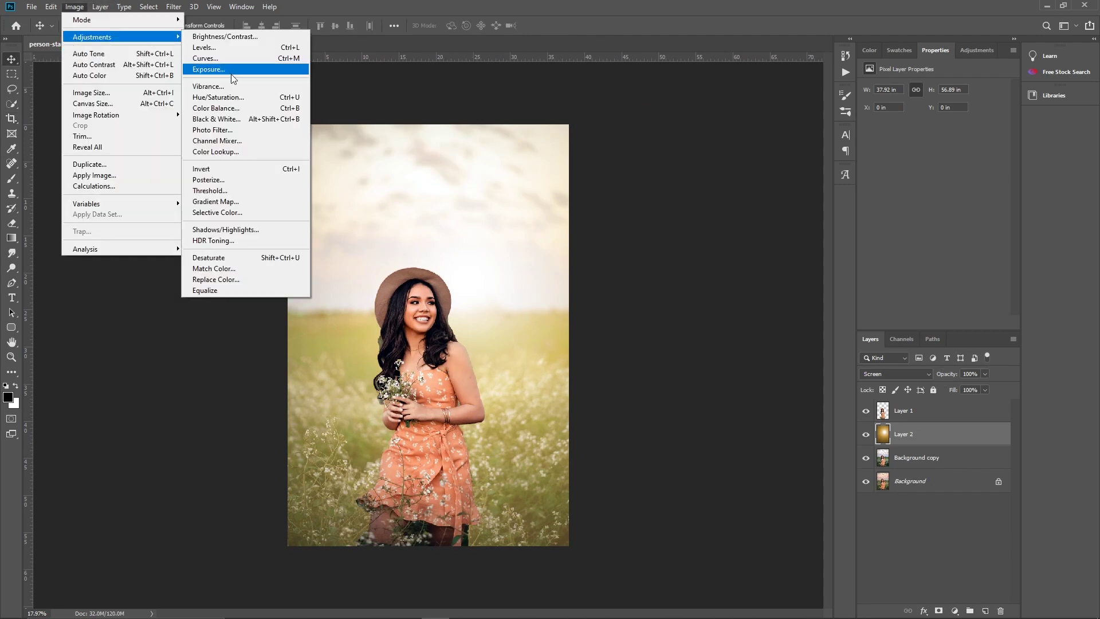
left_click(229, 97)
left_click(910, 357)
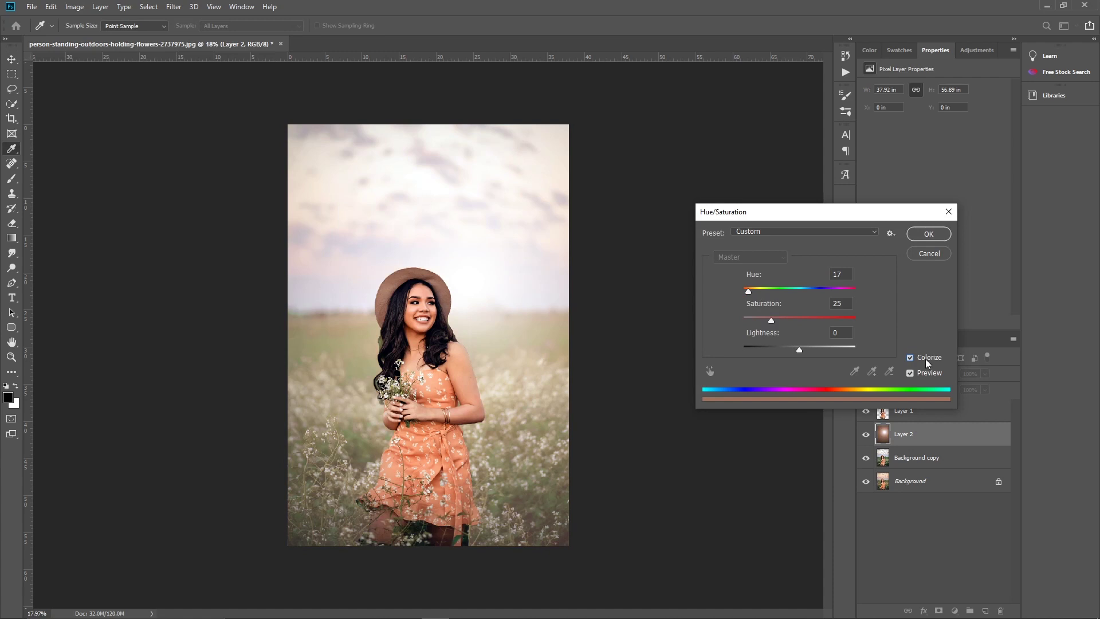
left_click(910, 357)
left_click_drag(799, 292, 783, 291)
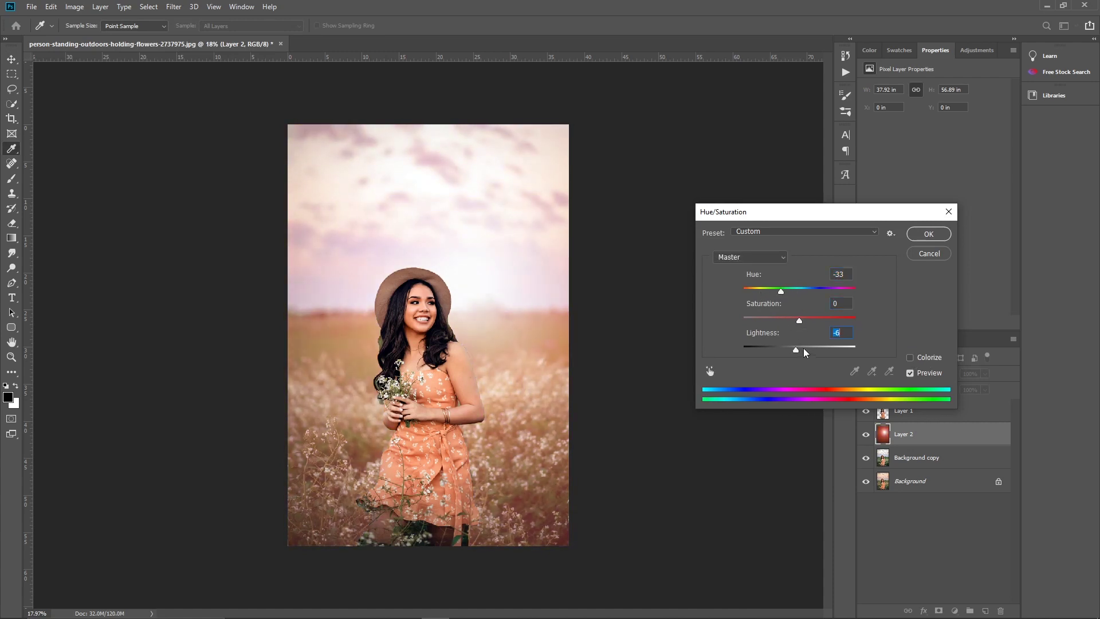
left_click(919, 238)
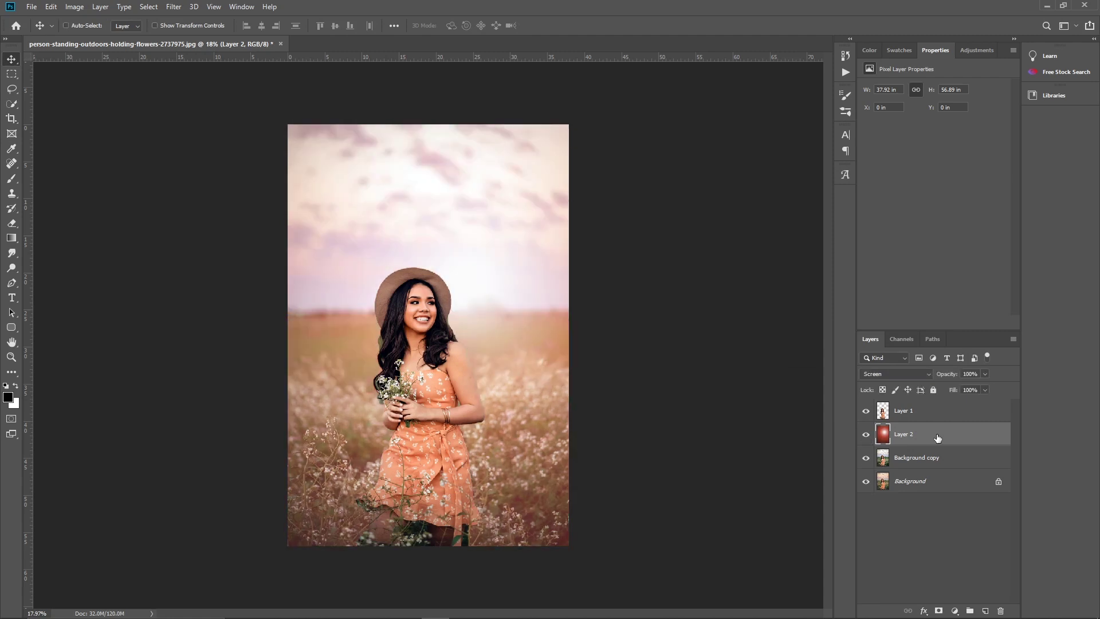
- Slightly lower the glow's opacity and stamp the visible background, without the woman, into Layer 3
left_click_drag(944, 376, 938, 384)
left_click(866, 410)
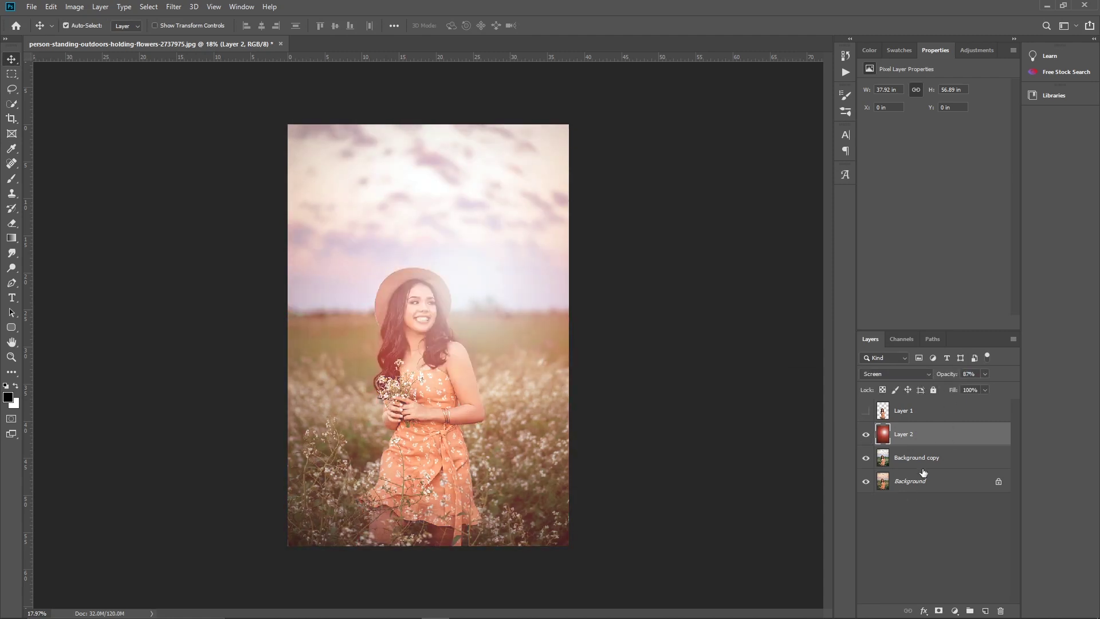
key("ctrl+alt+shift+e")
left_click(863, 412)
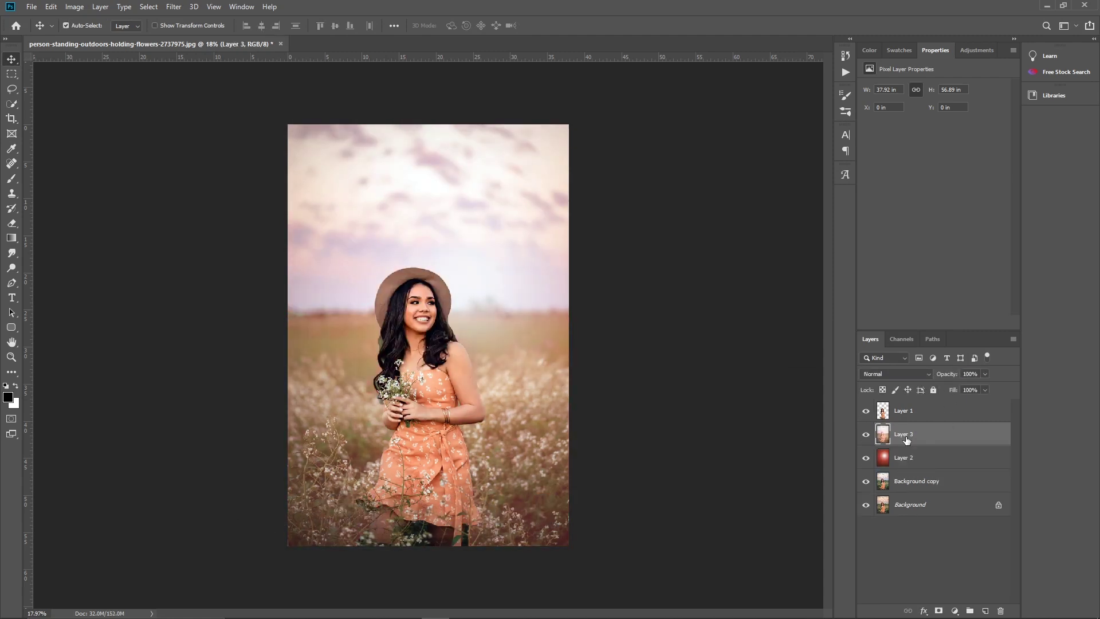
left_click(173, 7)
- Duplicate Layer 3 and give the copy a radius 28 Lens Blur
key("ctrl+j")
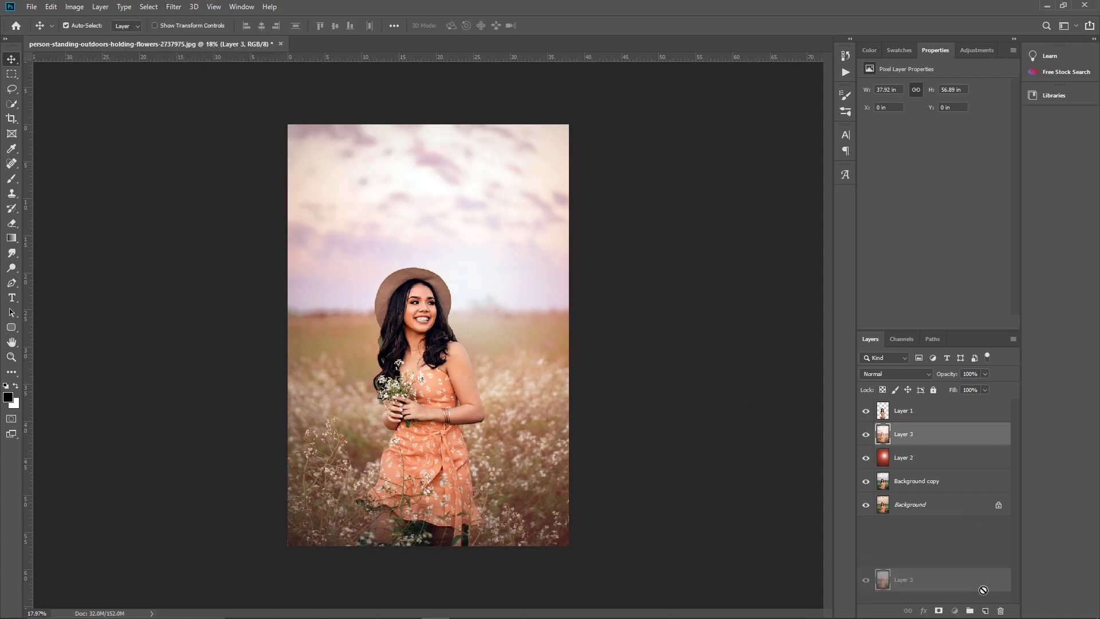
left_click(174, 6)
mouse_move(224, 137)
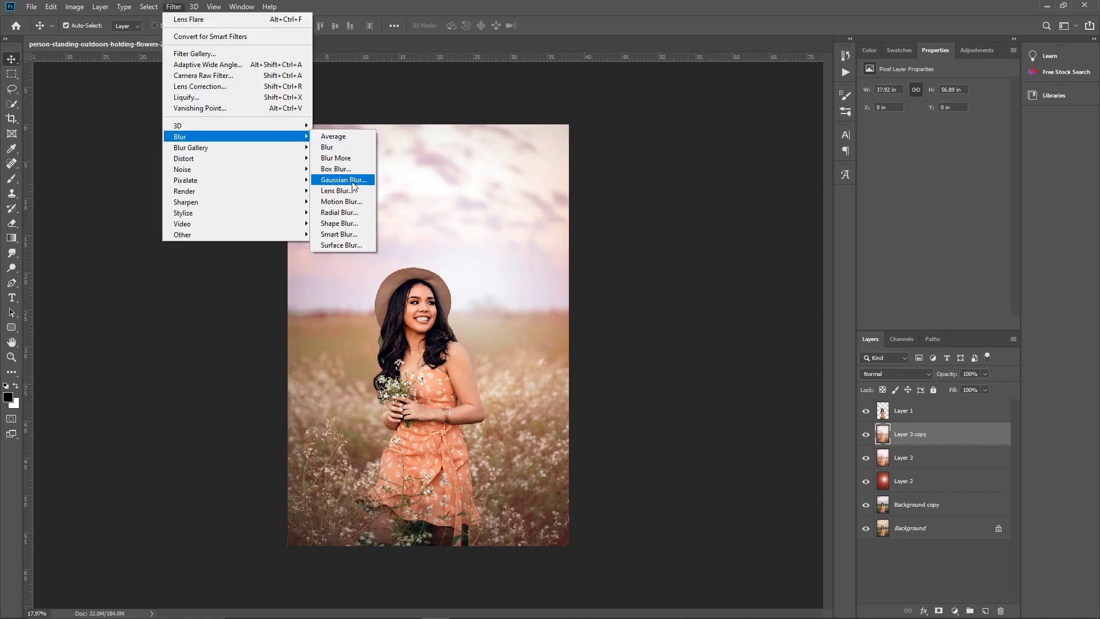
left_click(337, 191)
left_click_drag(983, 207, 997, 208)
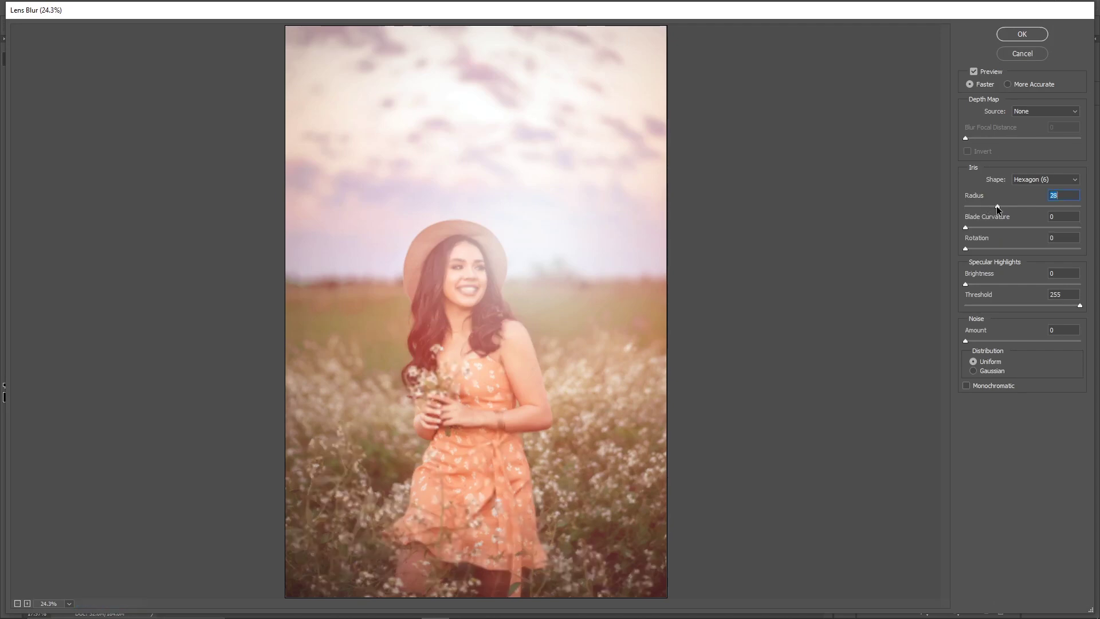
left_click(1029, 36)
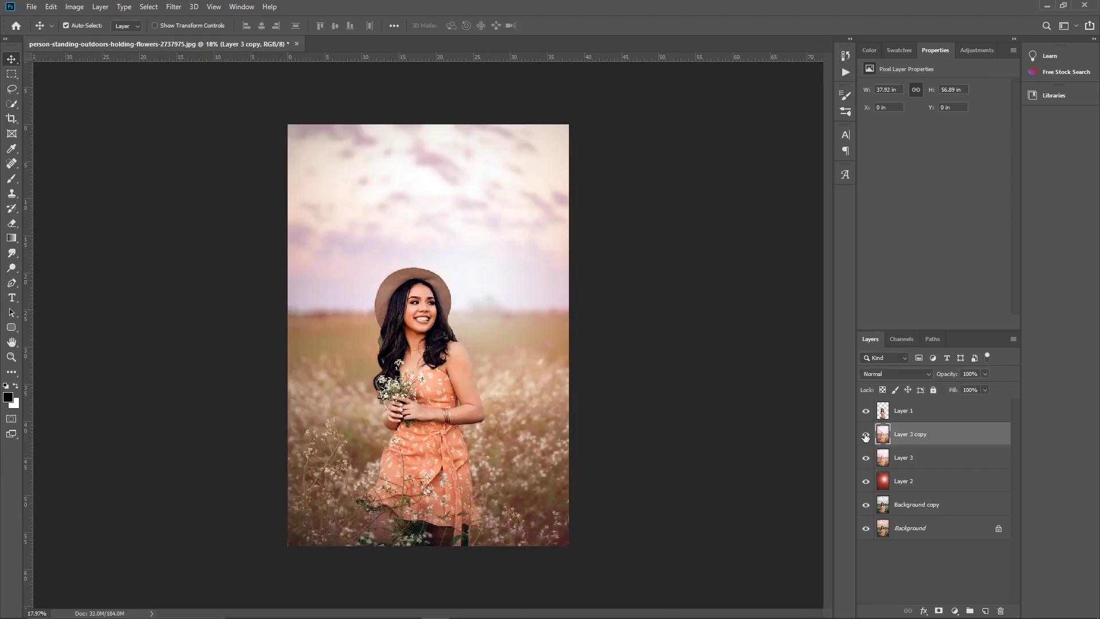
- Erase the blur from the lower-right foreground flowers at 59% eraser opacity
left_click(912, 458)
key("e")
key("alt+bracketright")
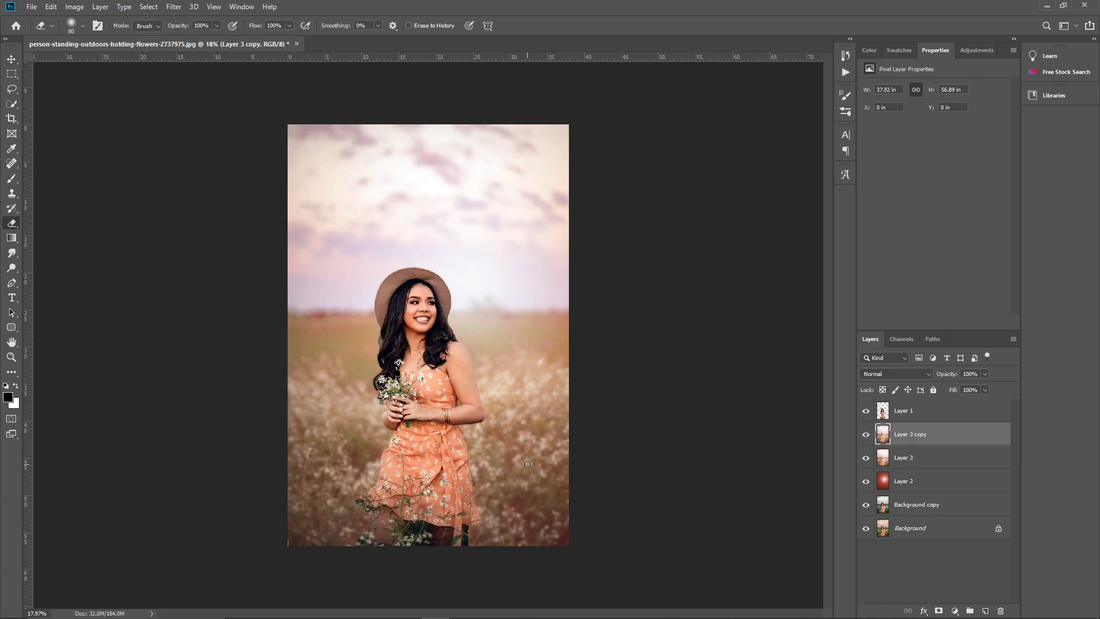
key("bracketright")
key("bracketright")
key("bracketright")
left_click_drag(363, 545, 613, 516)
key("ctrl+z")
type("59")
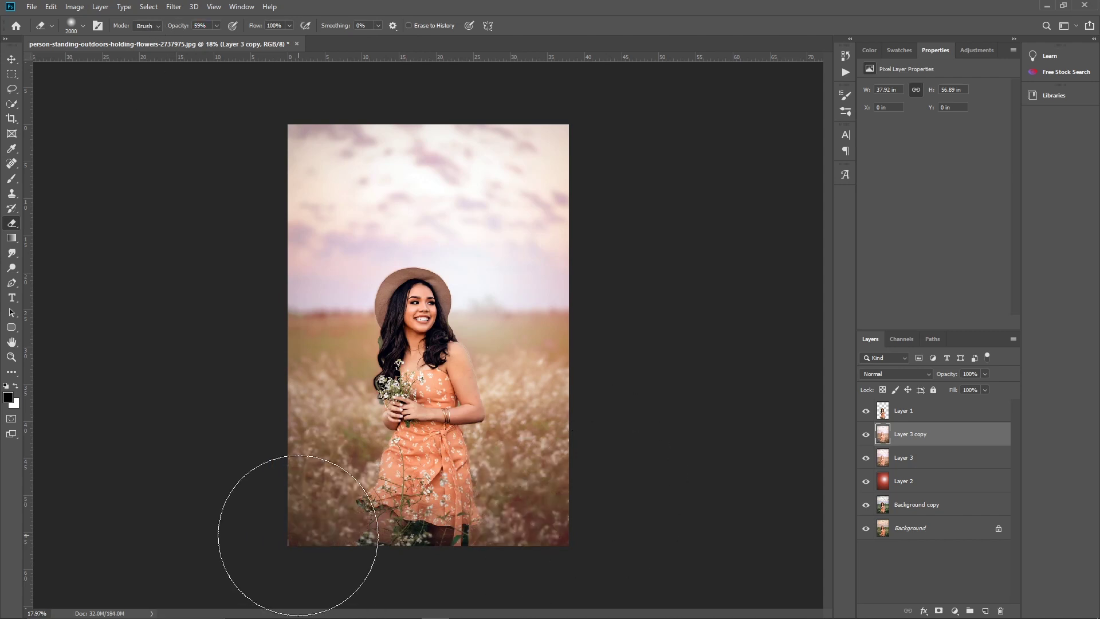
left_click_drag(505, 525, 589, 528)
- Compare the blurred layer on and off, then merge it with Layer 3
key("v")
left_click(866, 434)
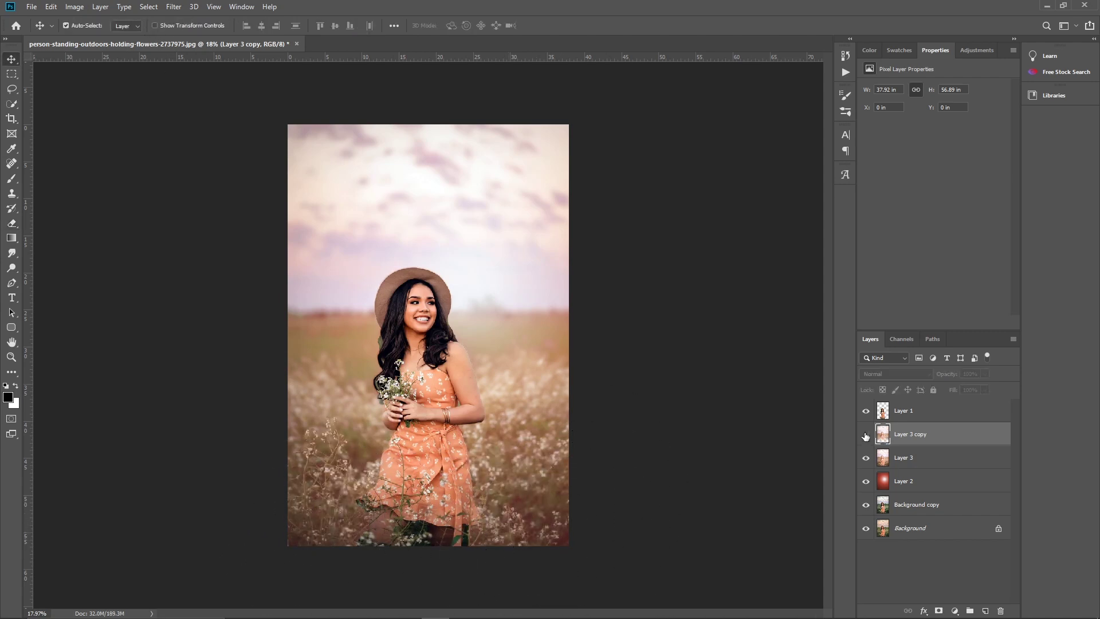
left_click(866, 435)
left_click(916, 459, "shift")
key("ctrl+e")
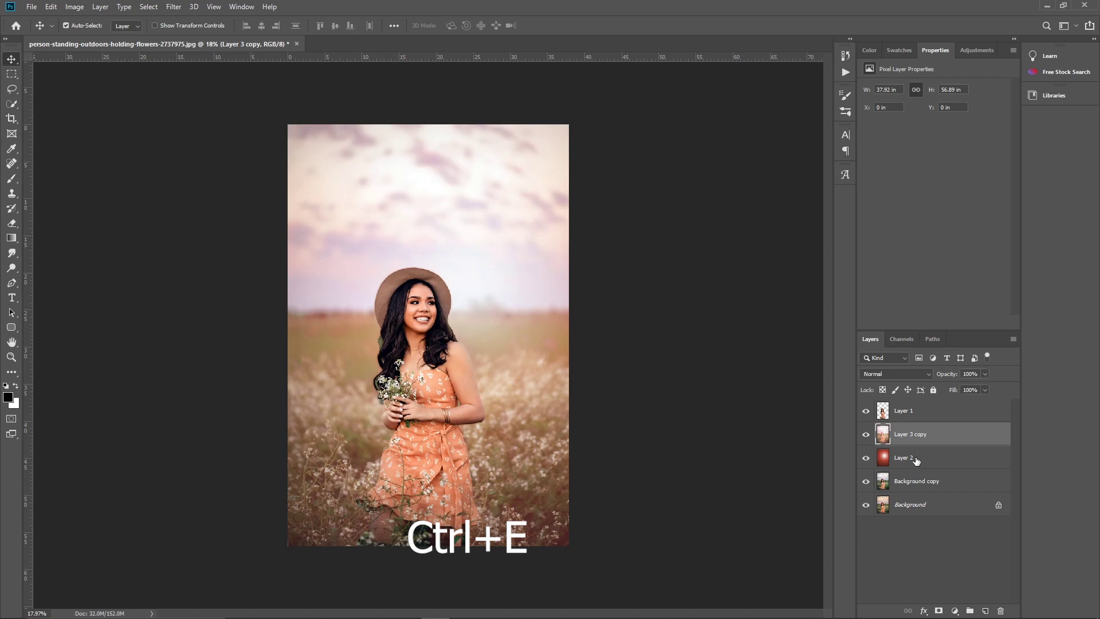
- Duplicate the background layer and apply a 6.6-pixel Gaussian Blur
key("ctrl+j")
left_click(174, 7)
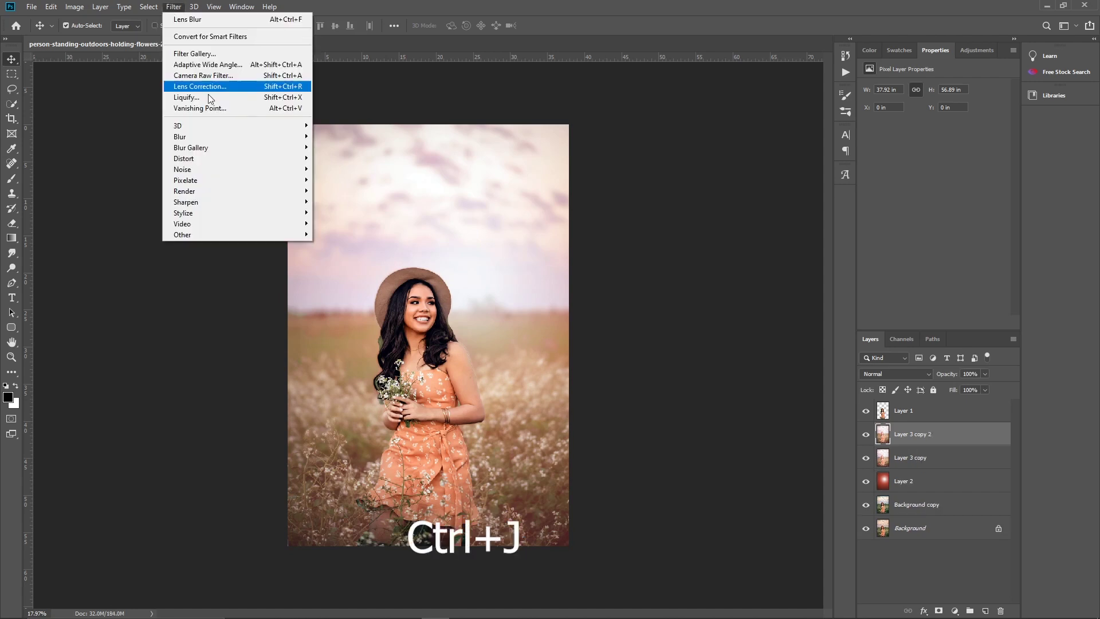
left_click(338, 183)
left_click_drag(743, 362, 729, 360)
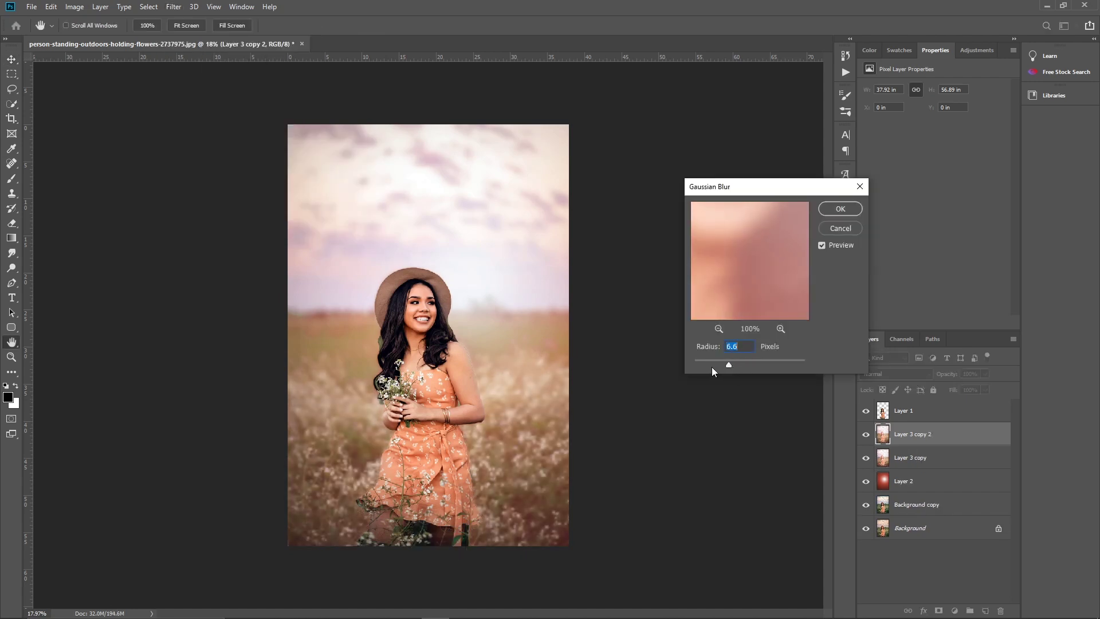
key("Return")
- Erase the blur around the dress and lower flowers, then merge down
key("e")
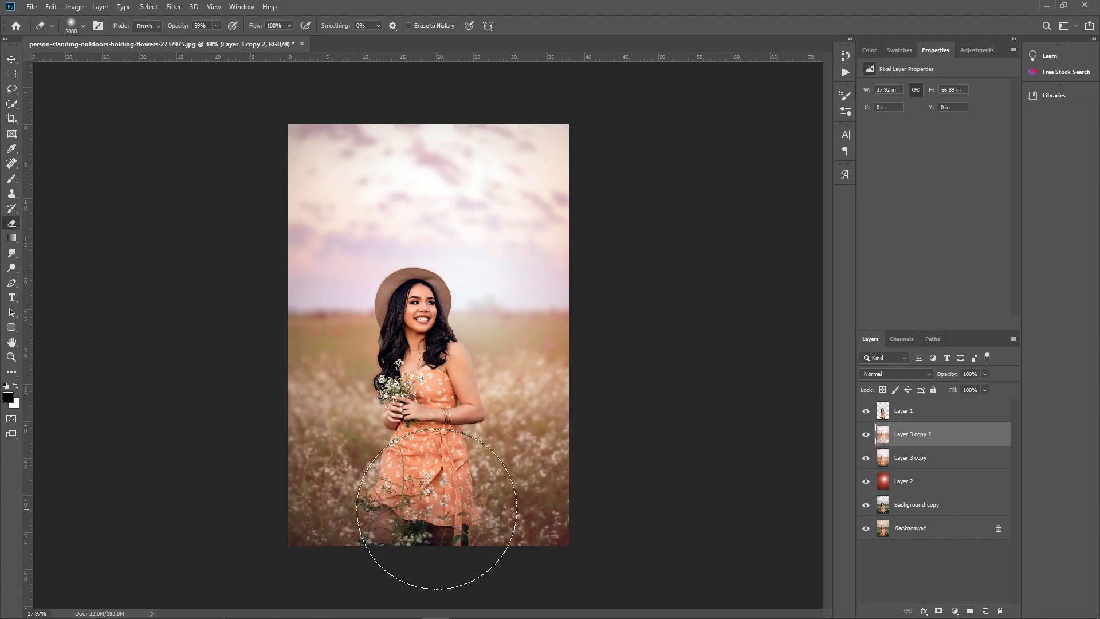
left_click_drag(541, 518, 344, 528)
key("ctrl+e")
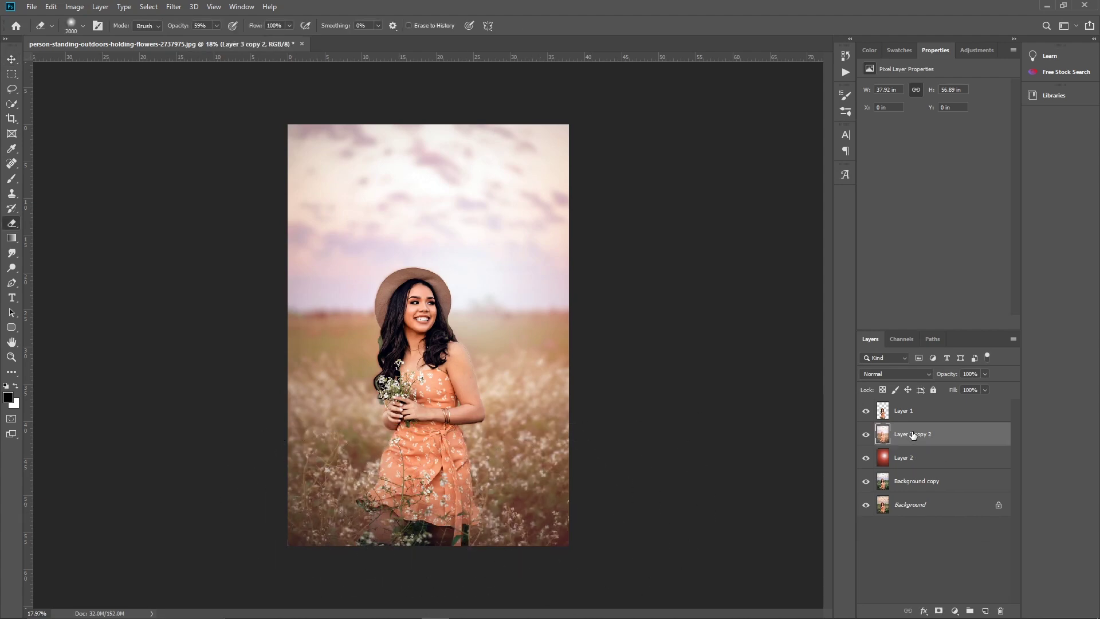
scroll(367, 341, "up", 2)
scroll(367, 341, "up", 5)
- Soften the woman's hair edges with a small eraser, including beside her face
key("e")
mouse_move(378, 318)
left_mouse_down()
mouse_move(375, 371)
mouse_move(427, 491)
left_mouse_up()
scroll(389, 367, "down", 3)
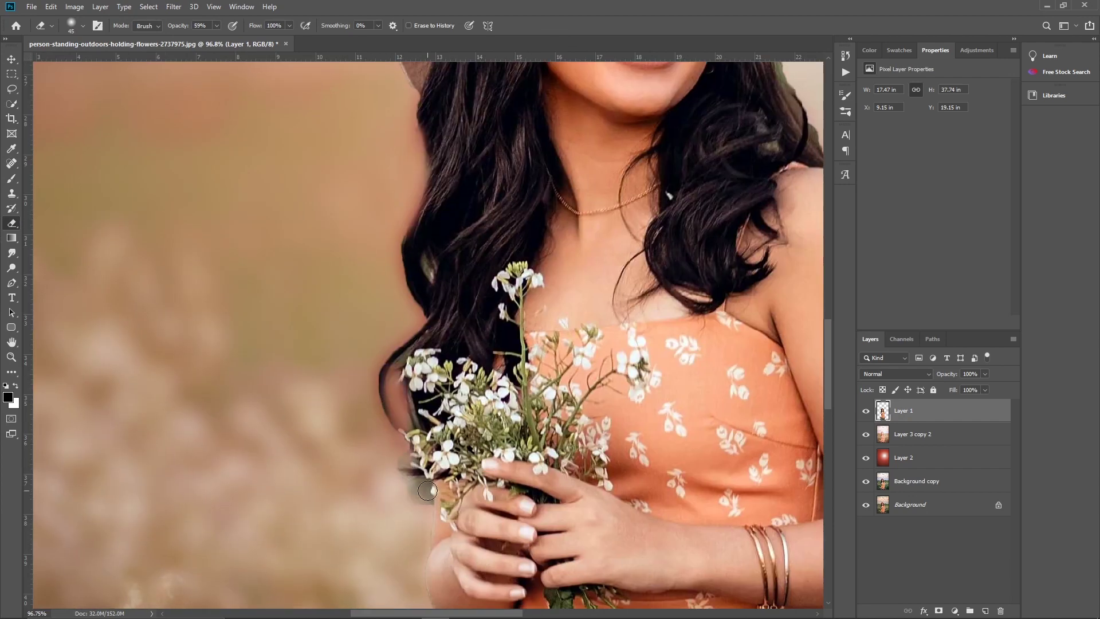
scroll(582, 387, "up", 5)
scroll(582, 387, "right", 4)
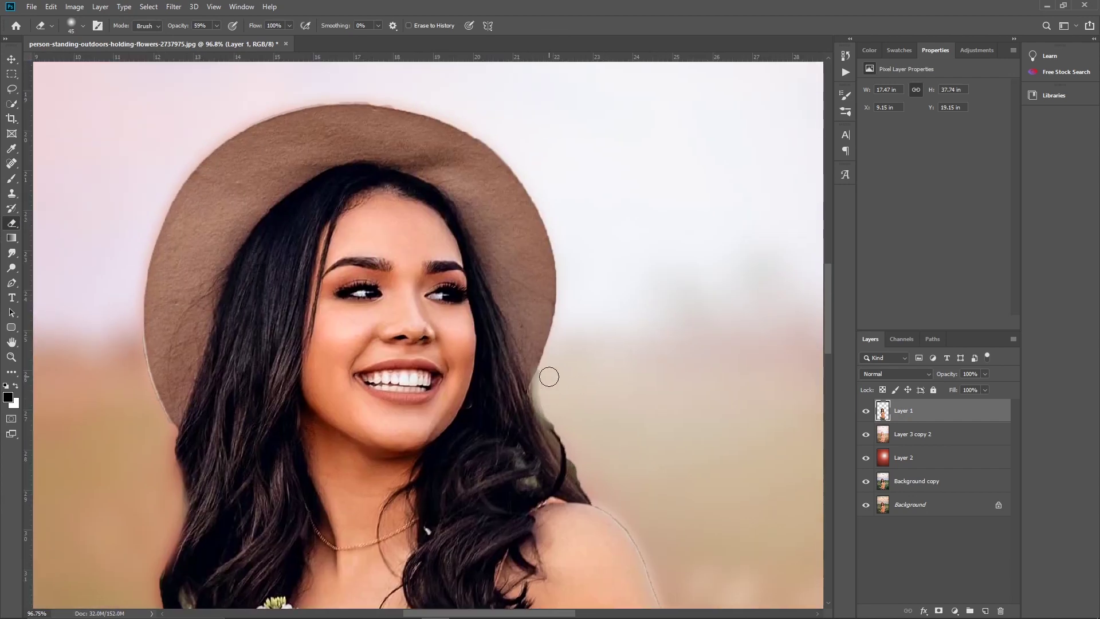
left_click_drag(549, 377, 570, 467)
- Check the arm and dress hem edges, fit the view, and set up the Smudge tool
scroll(501, 406, "down", 3)
scroll(501, 405, "right", 3)
scroll(380, 228, "down", 3)
scroll(380, 228, "right", 2)
scroll(436, 237, "down", 2)
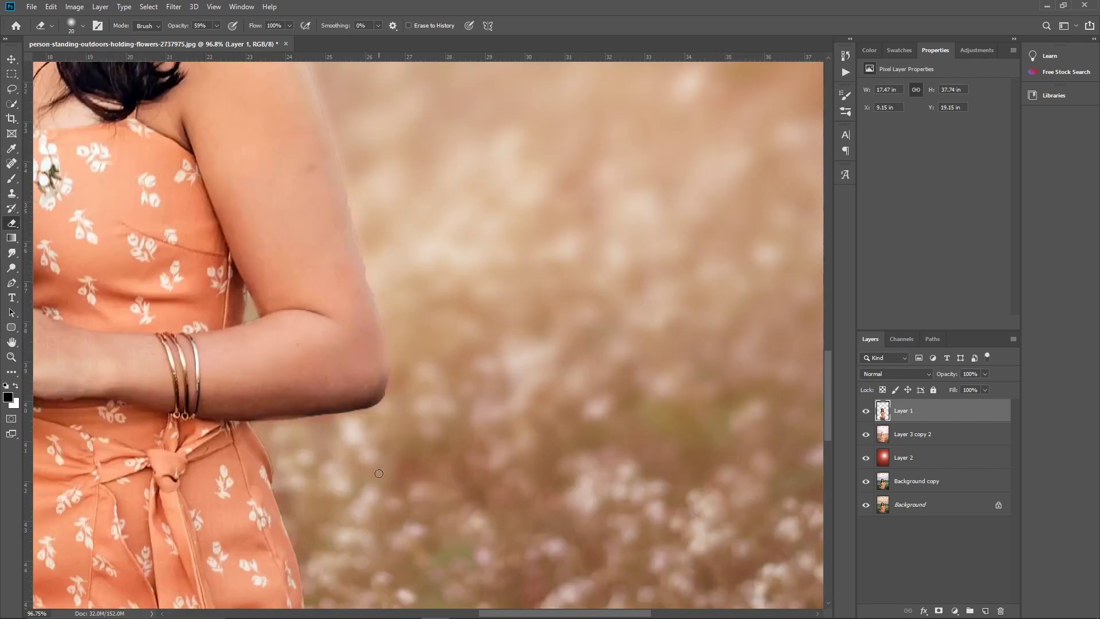
scroll(379, 473, "down", 4)
scroll(426, 394, "left", 2)
scroll(433, 432, "down", 5)
scroll(434, 432, "left", 4)
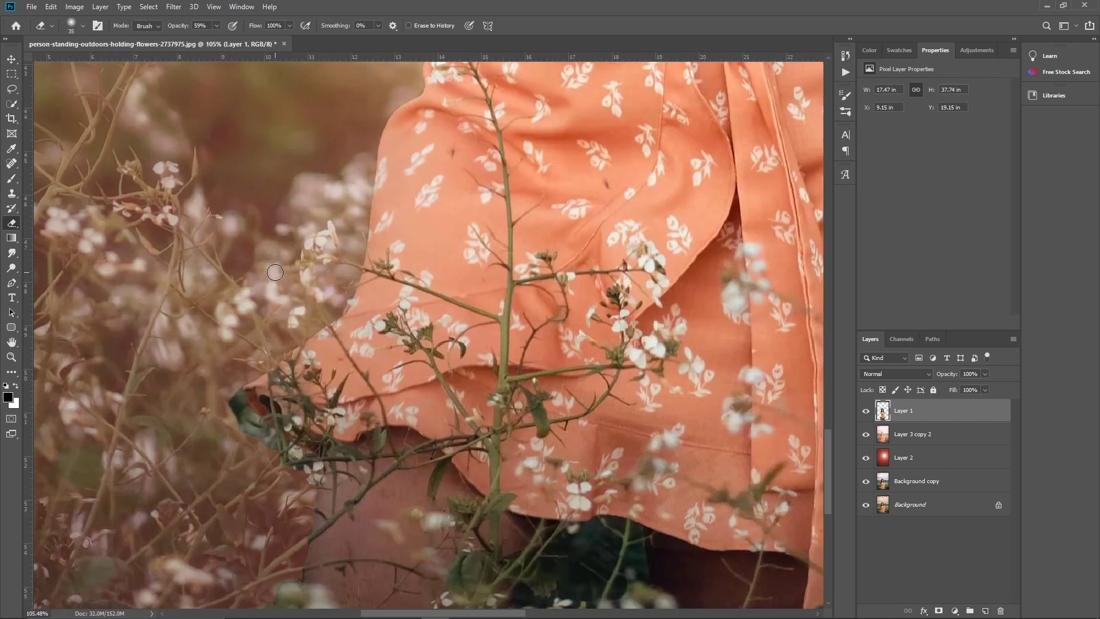
key("ctrl+0")
left_click(11, 252)
scroll(358, 384, "up", 3)
- Duplicate the woman layer and move the view from her face down to the arm and dress
scroll(361, 395, "up", 3)
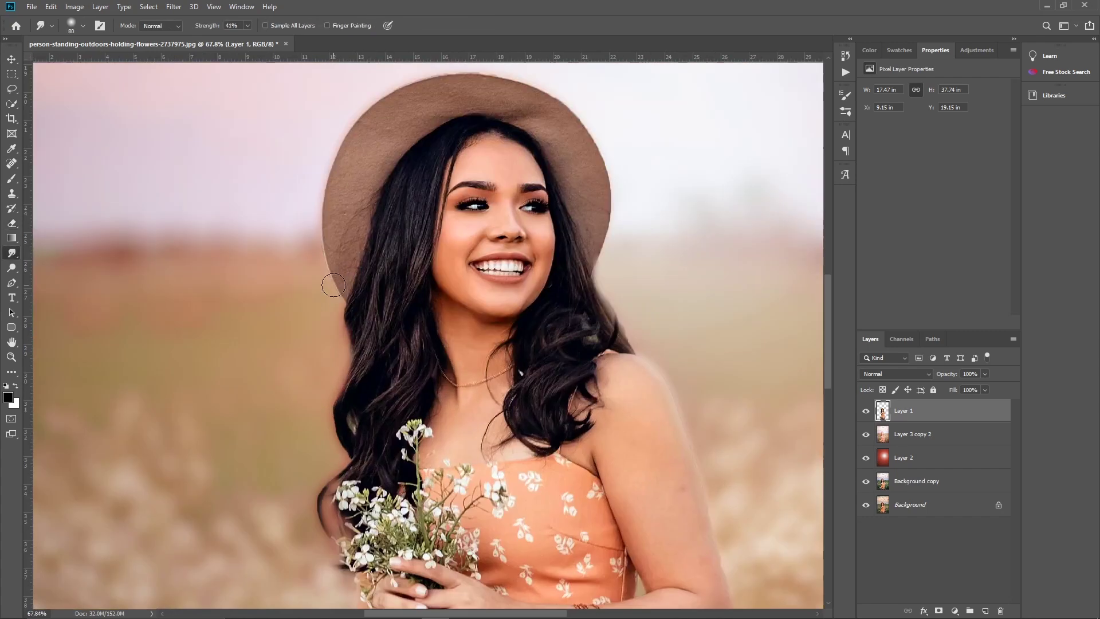
scroll(367, 414, "up", 2)
key("ctrl+j")
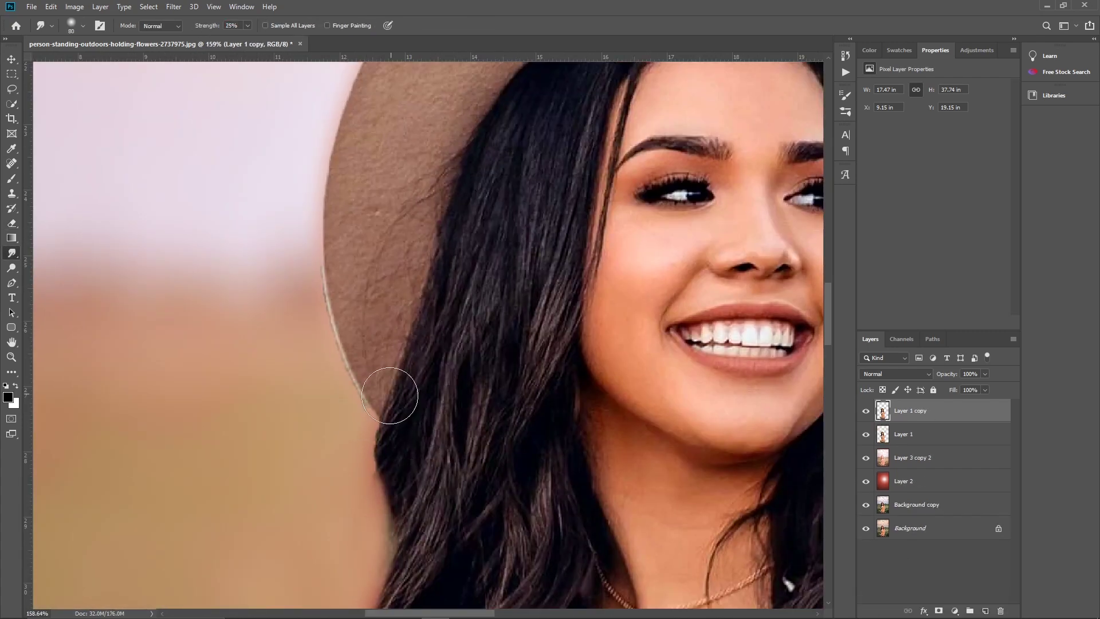
scroll(344, 269, "up", 2)
scroll(282, 405, "up", 2)
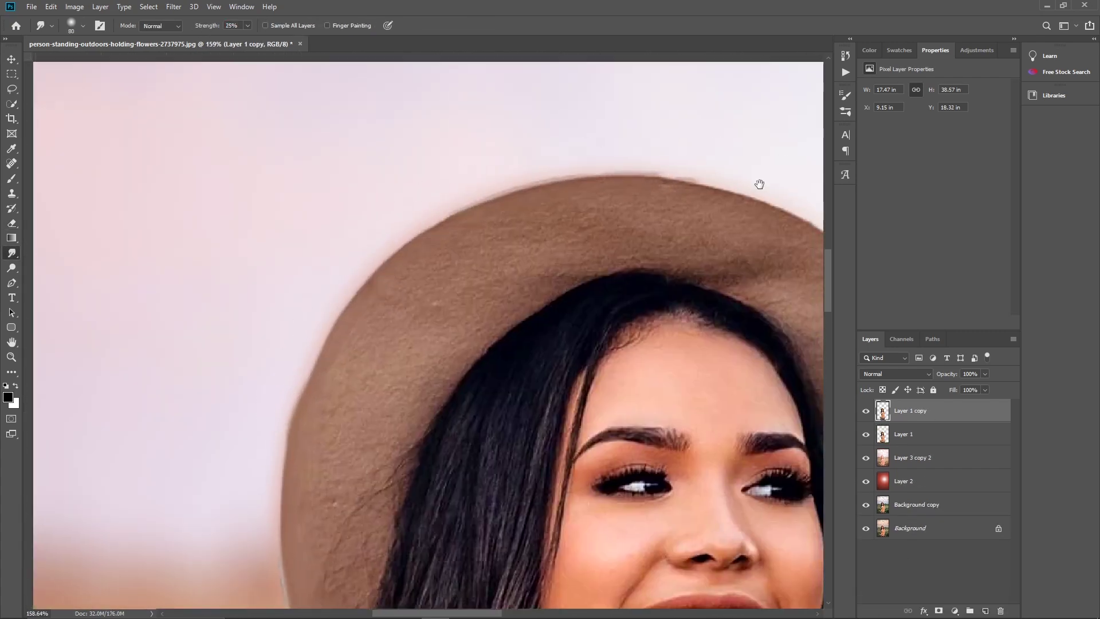
scroll(577, 454, "right", 6)
scroll(664, 518, "down", 3)
left_click_drag(664, 518, 475, 218)
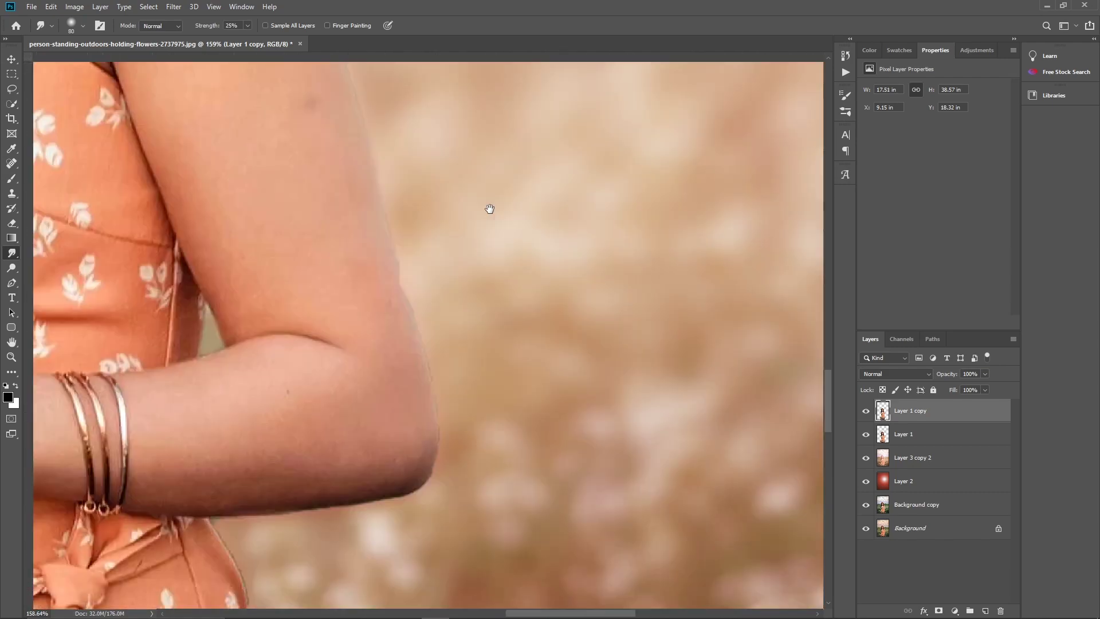
mouse_move(461, 488)
left_mouse_down()
mouse_move(550, 236)
mouse_move(470, 143)
left_mouse_up()
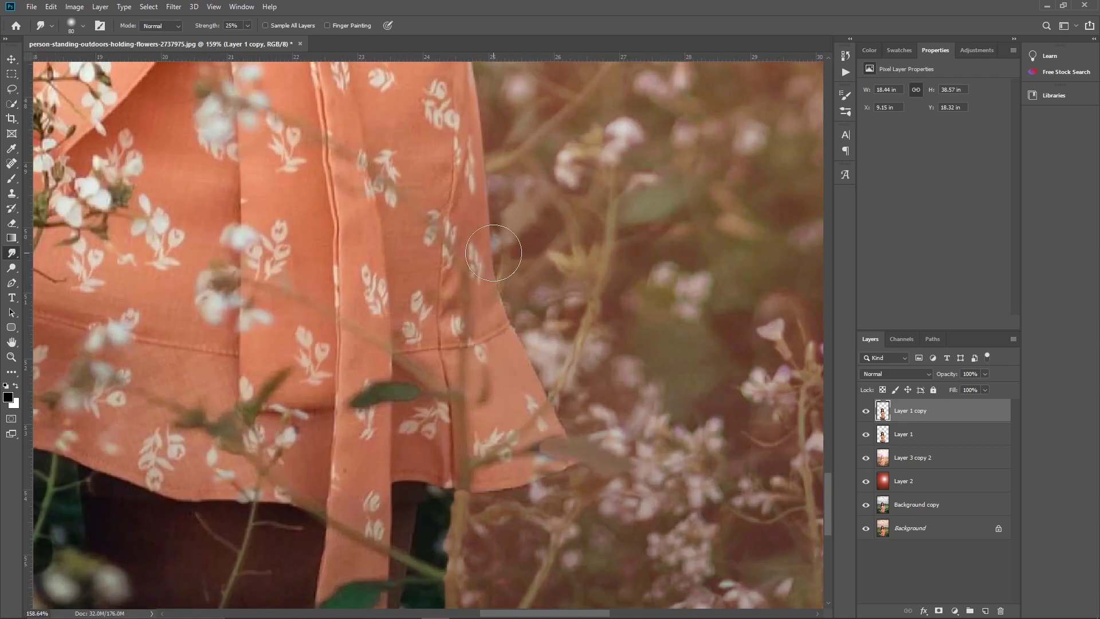
- Work back up the dress and hair edges, zoom out, and merge Layer 1 into Layer 1 copy
scroll(401, 286, "down", 3)
scroll(279, 341, "up", 3)
scroll(280, 341, "up", 3)
scroll(230, 315, "right", 4)
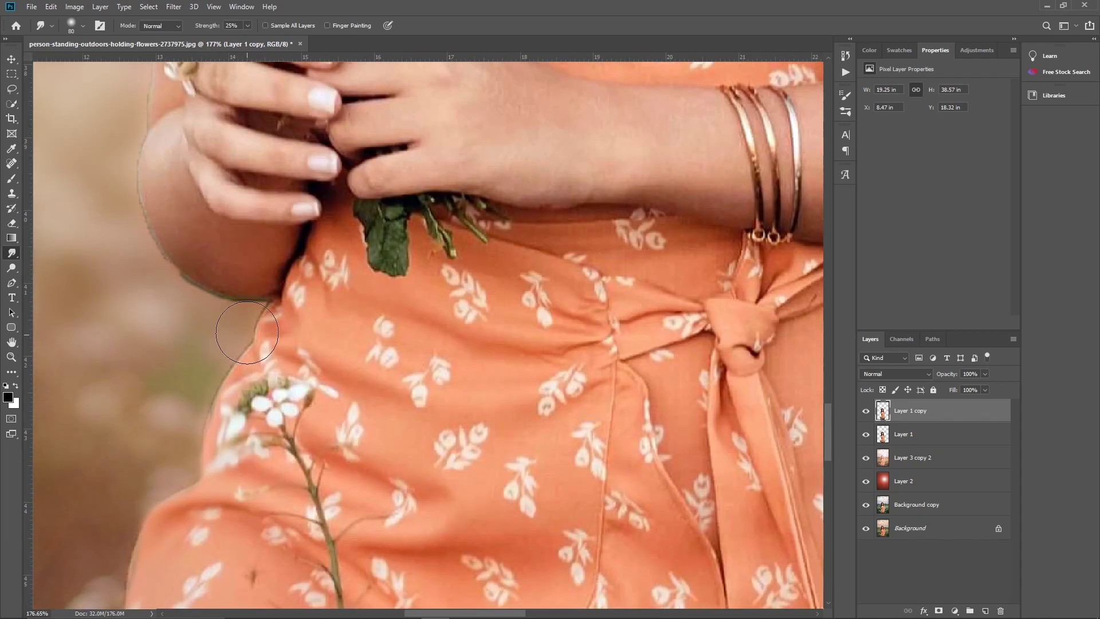
scroll(174, 290, "up", 5)
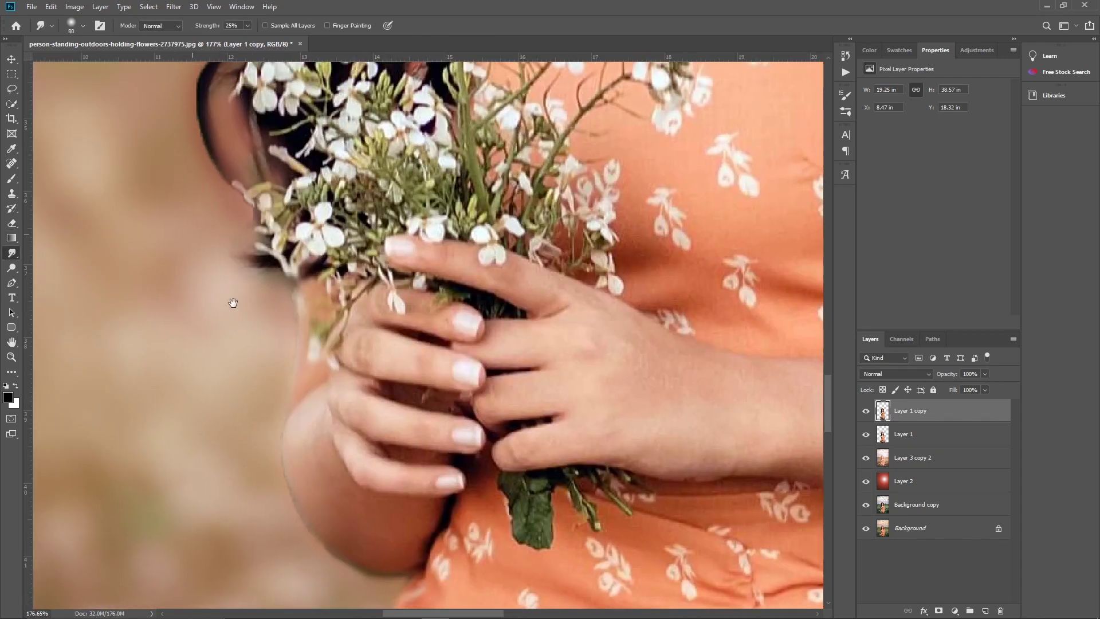
scroll(230, 304, "up", 3)
scroll(343, 458, "left", 4)
scroll(426, 338, "up", 5)
scroll(455, 276, "up", 3)
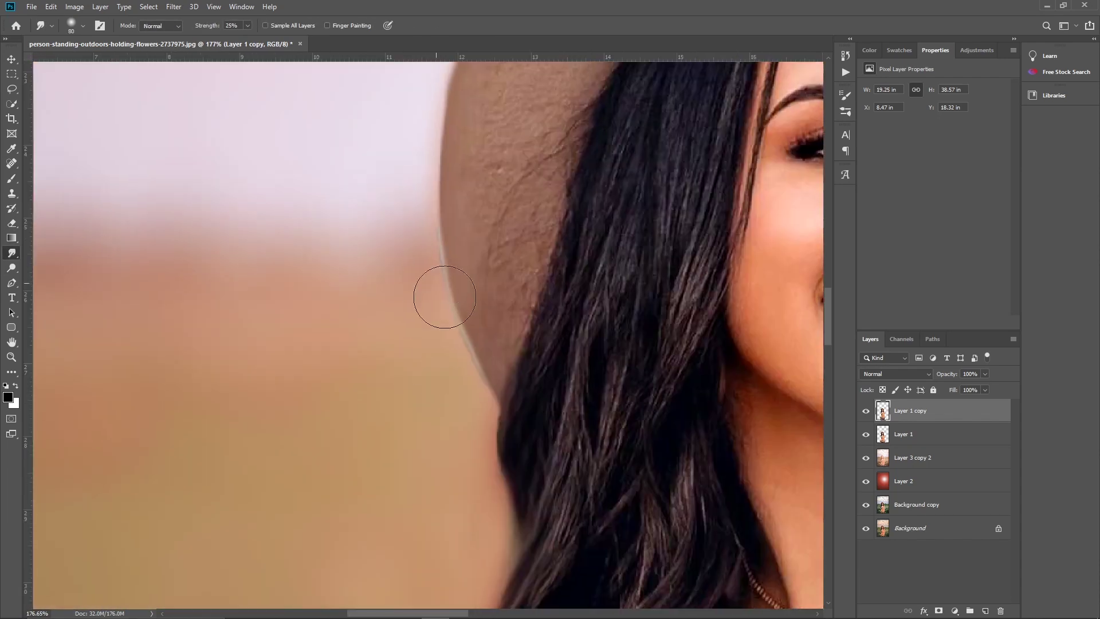
key("ctrl+0")
key("ctrl+e")
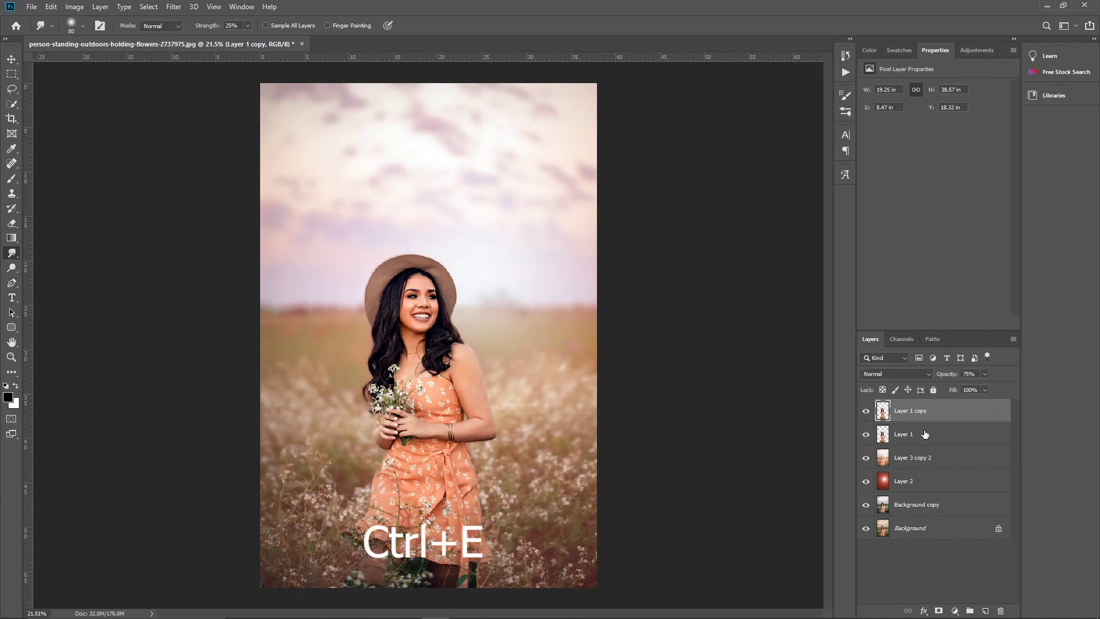
- Hide Layer 2 and make Layer 3 copy 2 the working layer
key("v")
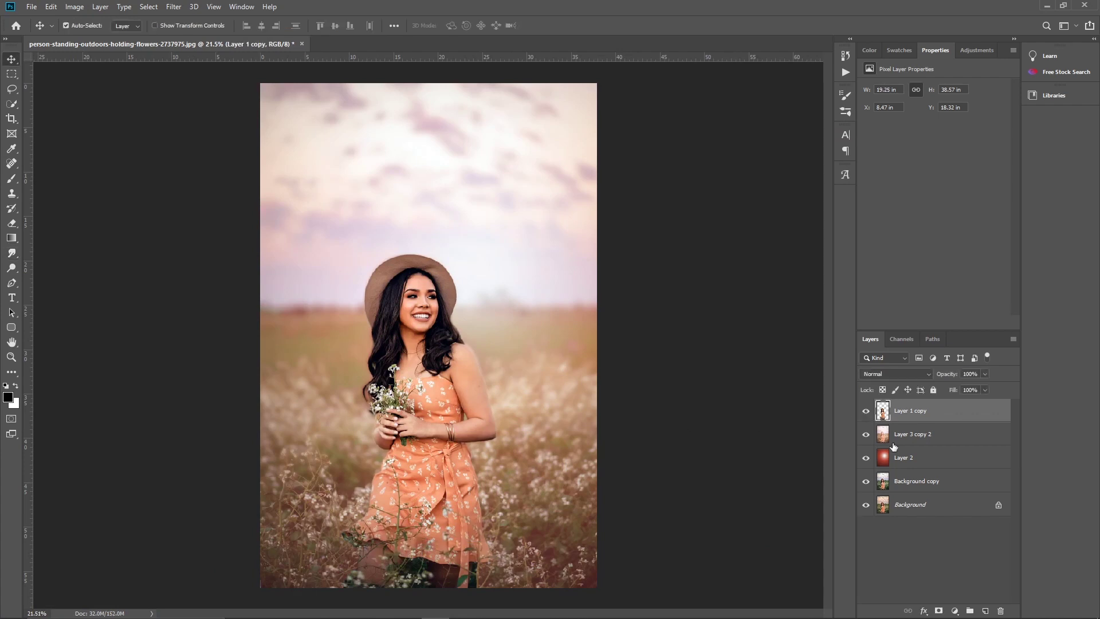
mouse_move(894, 448)
left_mouse_down()
mouse_move(906, 428)
mouse_move(913, 458)
left_mouse_up()
left_click(867, 459)
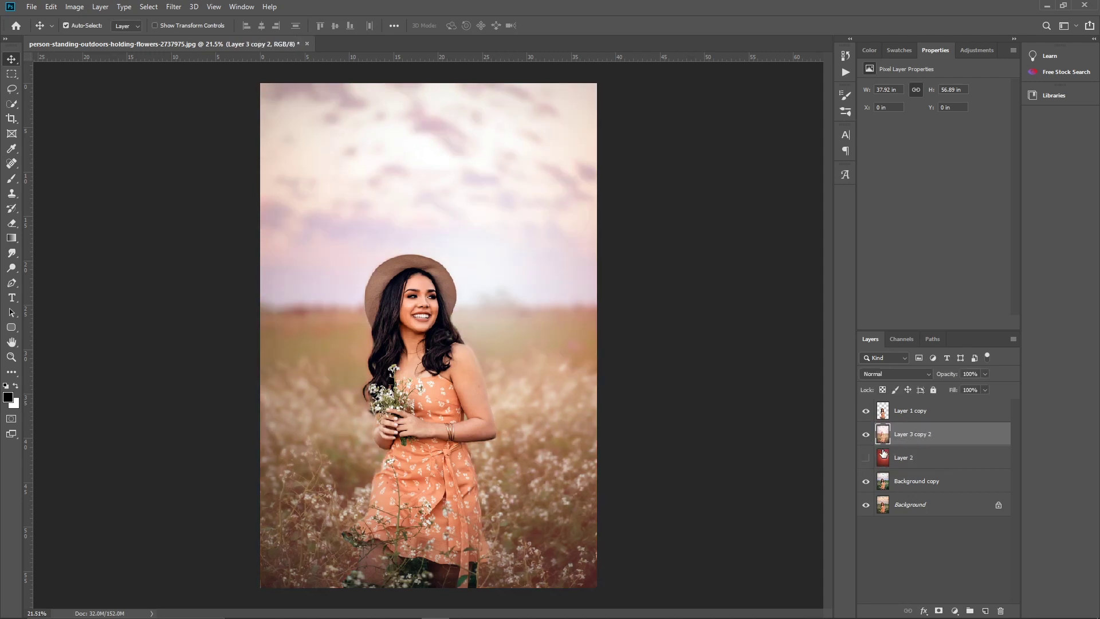
key("ctrl+b")
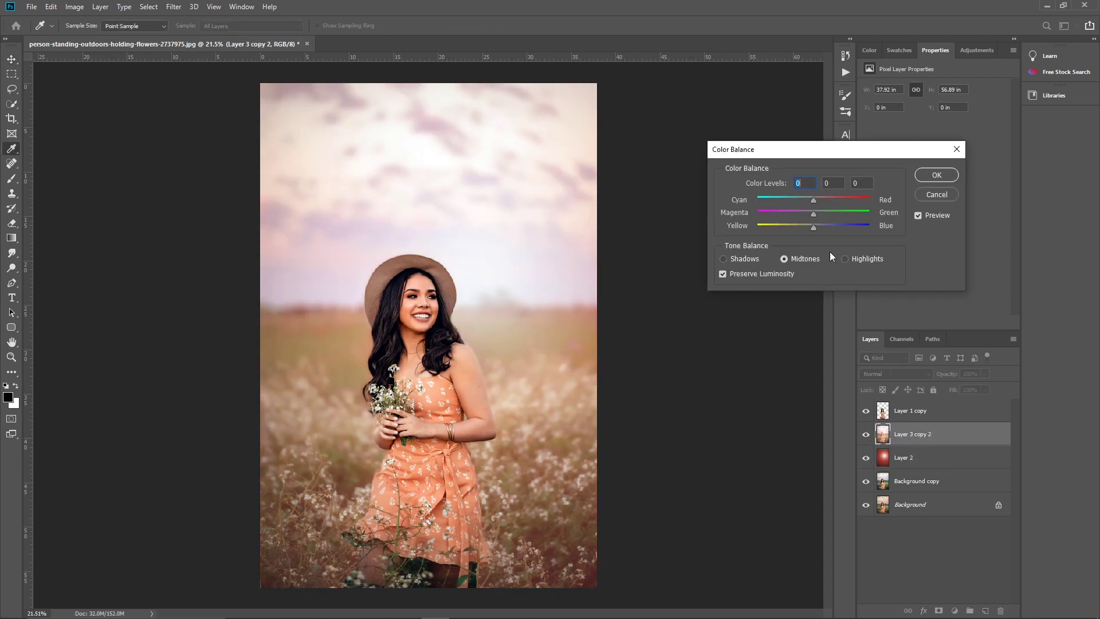
key("Escape")
- Add a Brightness/Contrast adjustment layer with brightness 19 and contrast 4 above Layer 3 copy 2
left_click(955, 611)
left_click(982, 452)
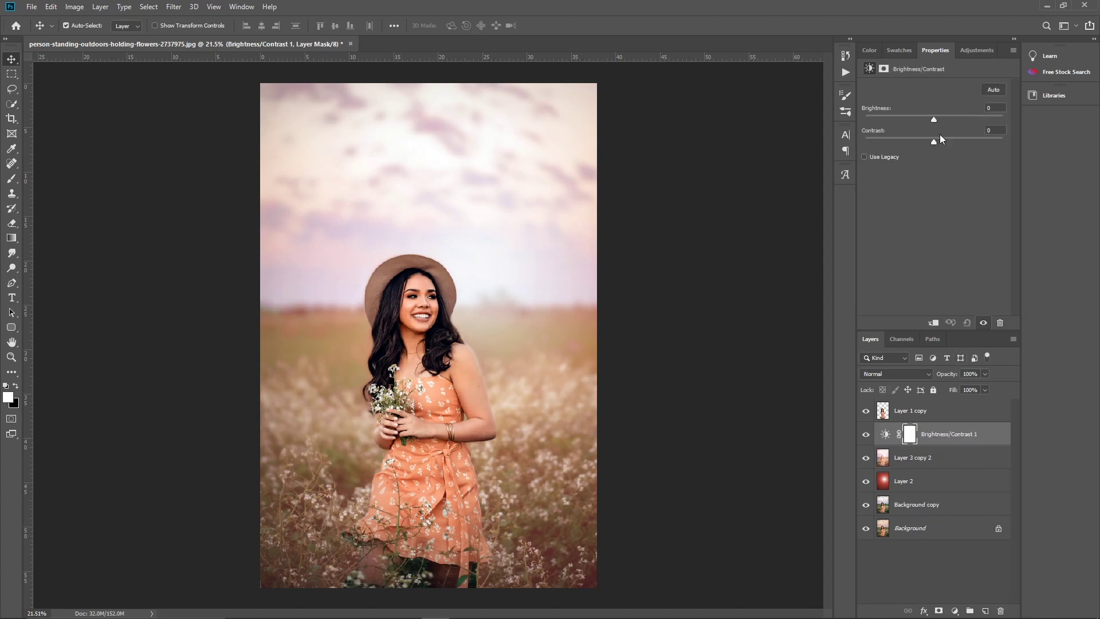
mouse_move(935, 119)
left_mouse_down()
mouse_move(955, 120)
mouse_move(942, 119)
left_mouse_up()
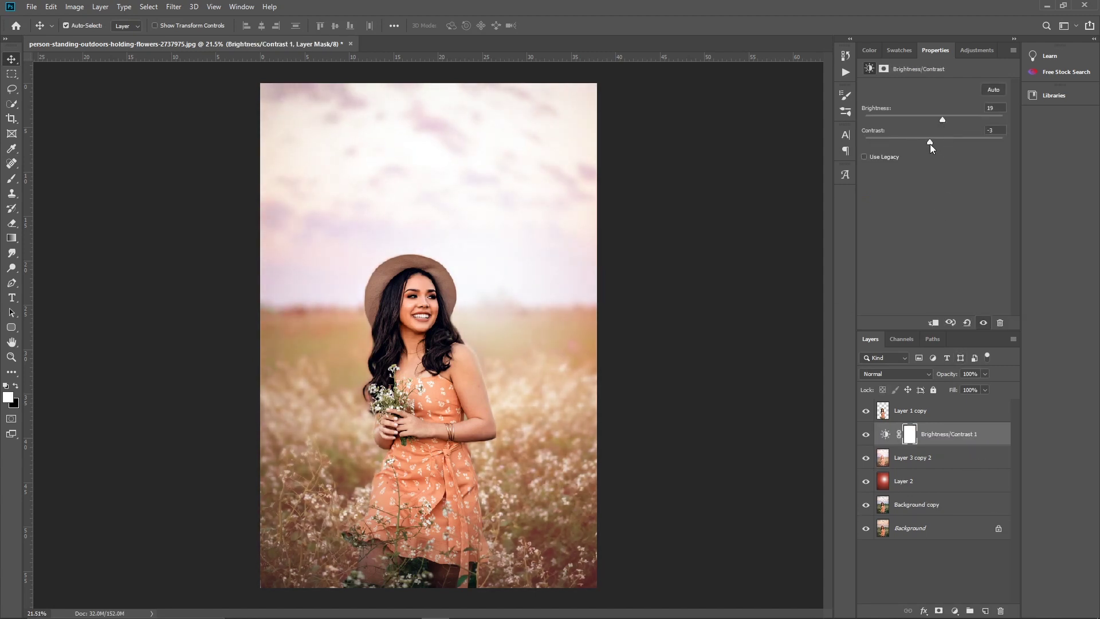
left_click(954, 611)
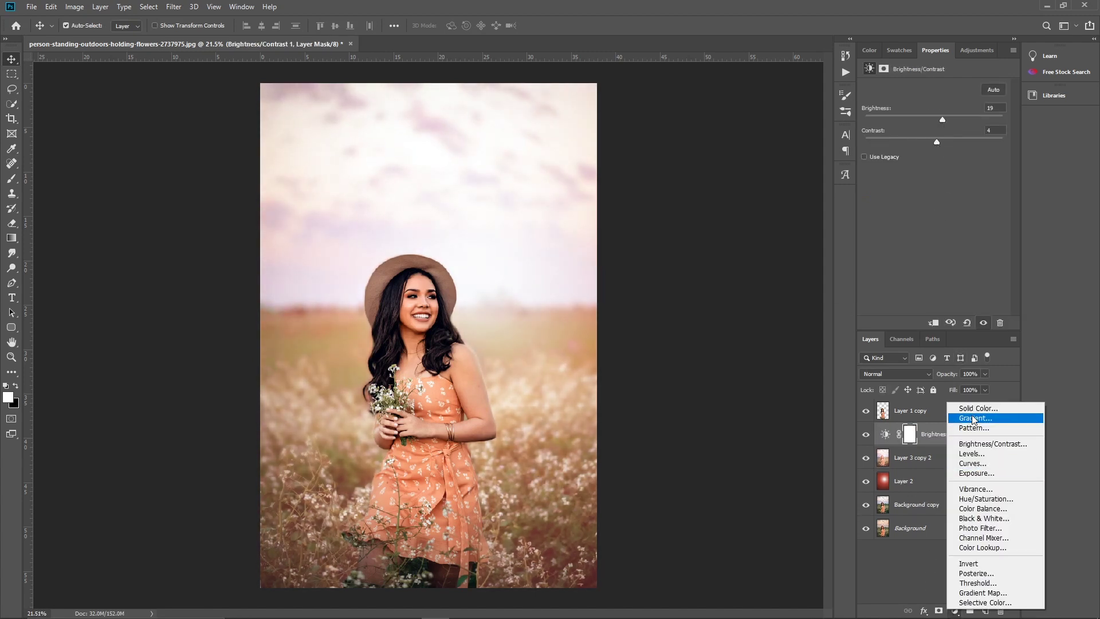
key("Escape")
key("i")
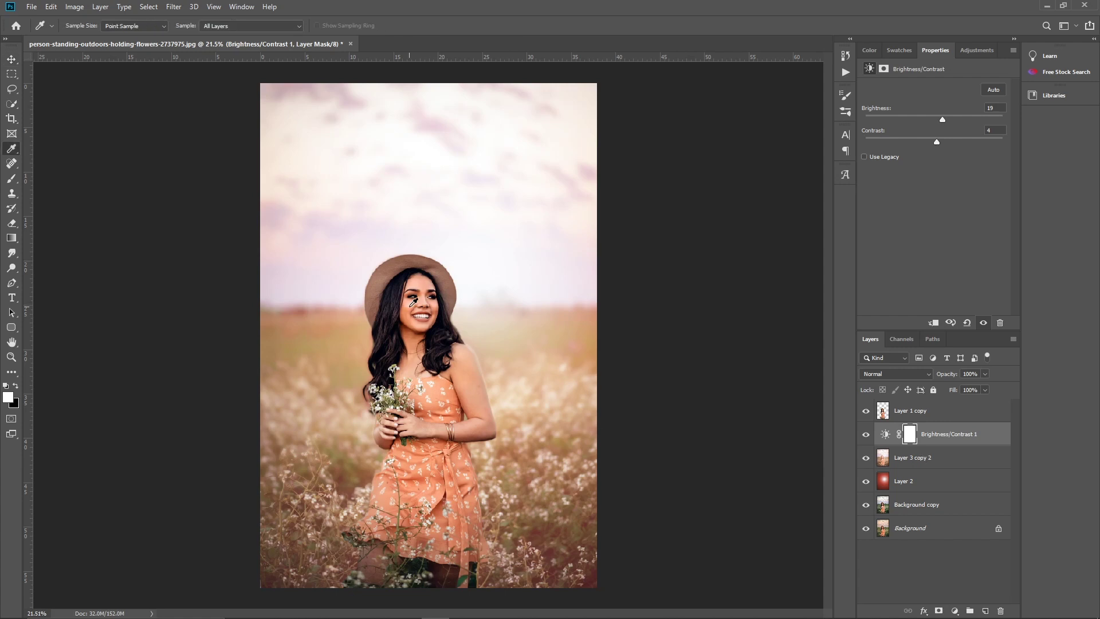
key("alt+bracketleft")
- Add a peach Gradient Fill layer, peach at the top fading toward the field, and compare it
left_click(954, 611)
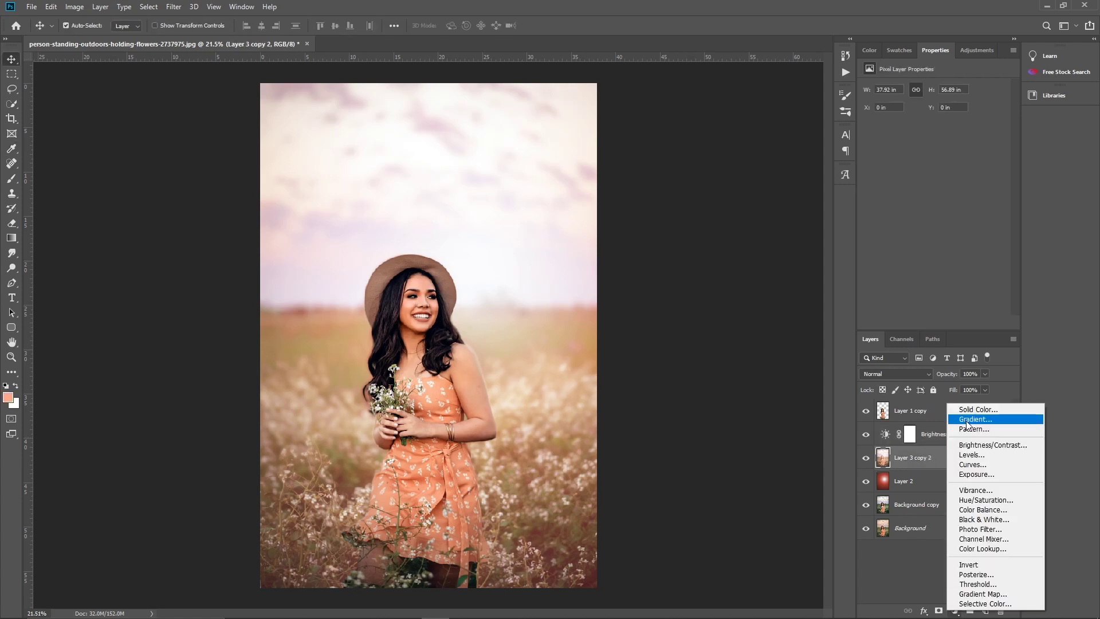
left_click(969, 422)
left_click(503, 214)
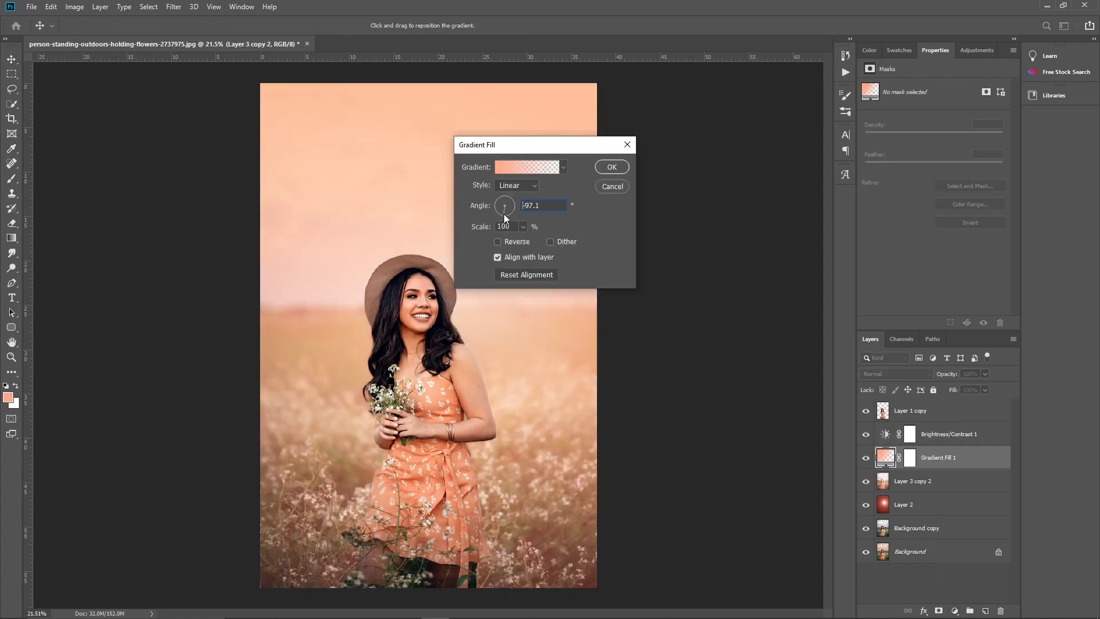
left_click(612, 167)
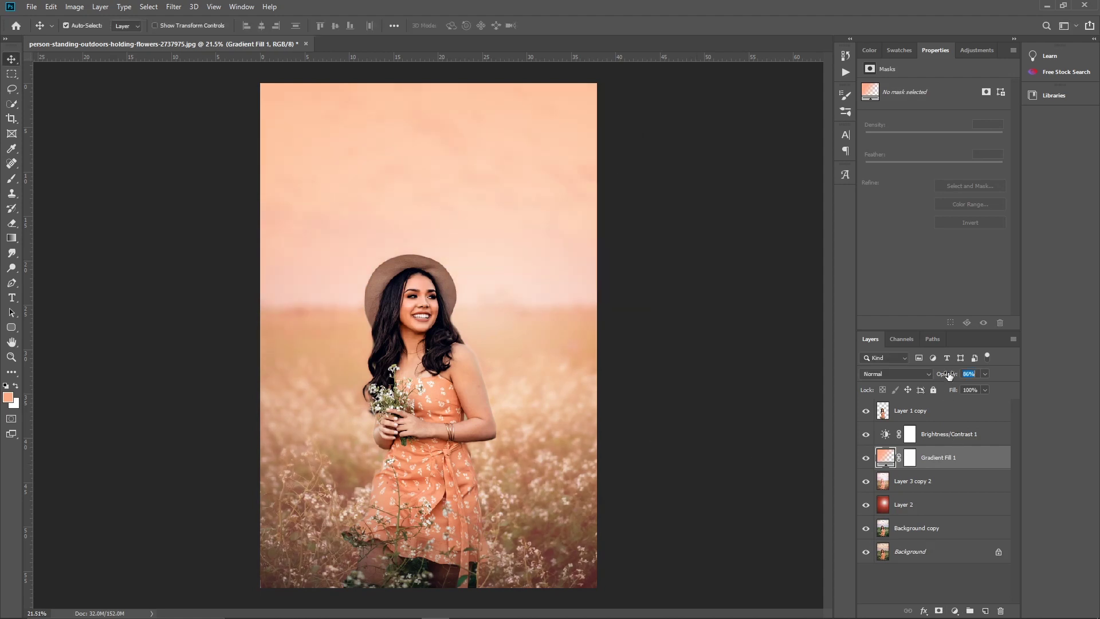
left_click(866, 457)
left_click(954, 611)
- Add a Color Balance layer shifting midtones toward red (+25) and blue (+24)
left_click(980, 512)
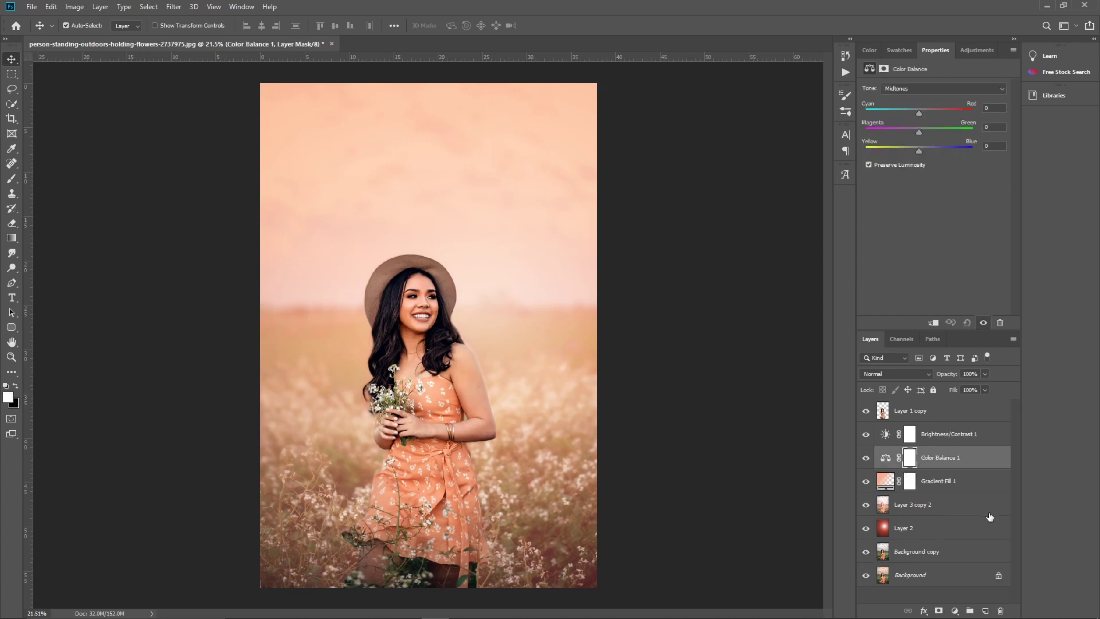
left_click_drag(904, 150, 932, 150)
mouse_move(919, 113)
left_mouse_down()
mouse_move(932, 113)
mouse_move(922, 133)
left_mouse_up()
- Add Curves and Levels adjustment layers that lift the midtones to brighten the image
left_click(946, 434)
left_click(955, 611)
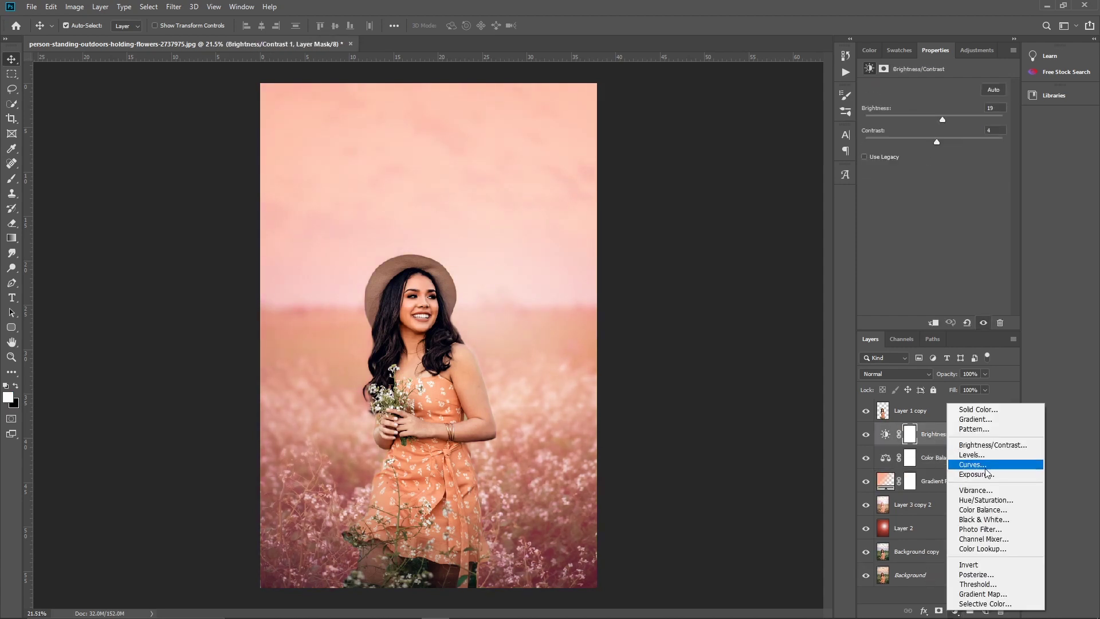
left_click(974, 465)
left_click_drag(937, 180, 954, 173)
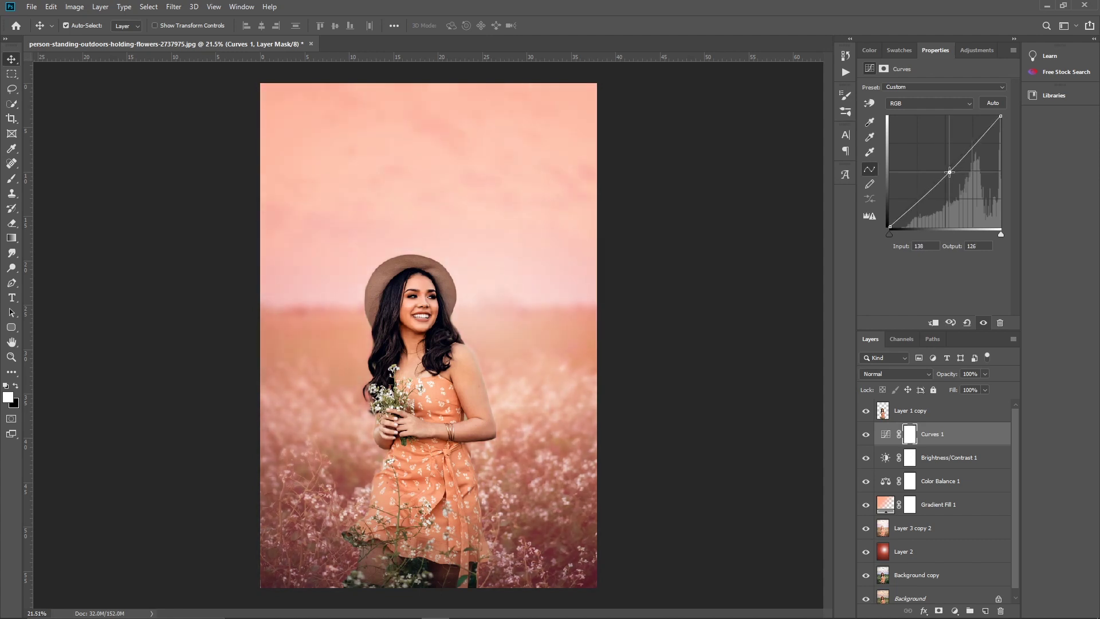
left_click(954, 611)
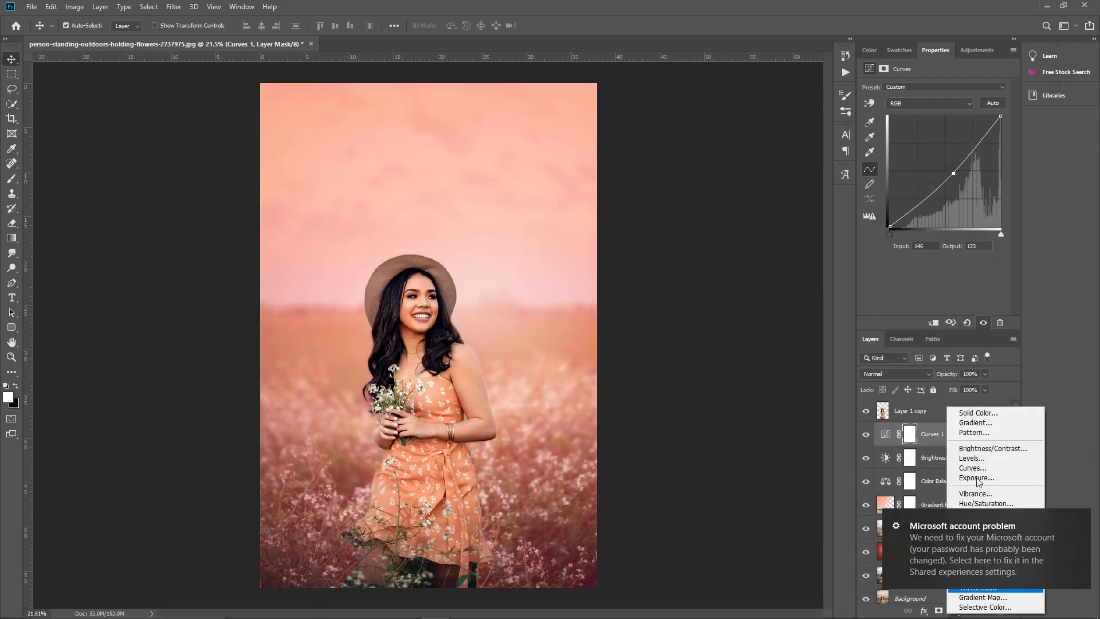
left_click(974, 454)
left_click_drag(943, 171, 947, 170)
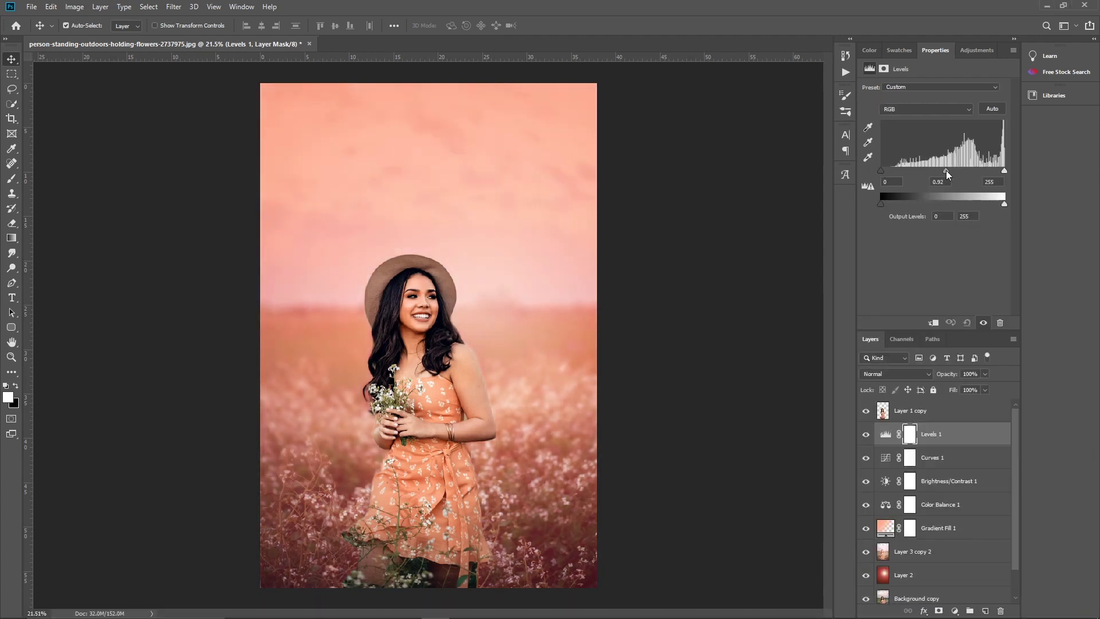
- Group the colour layers from Levels 1 down to Gradient Fill 1 into Group 1
left_click(944, 529, "ctrl")
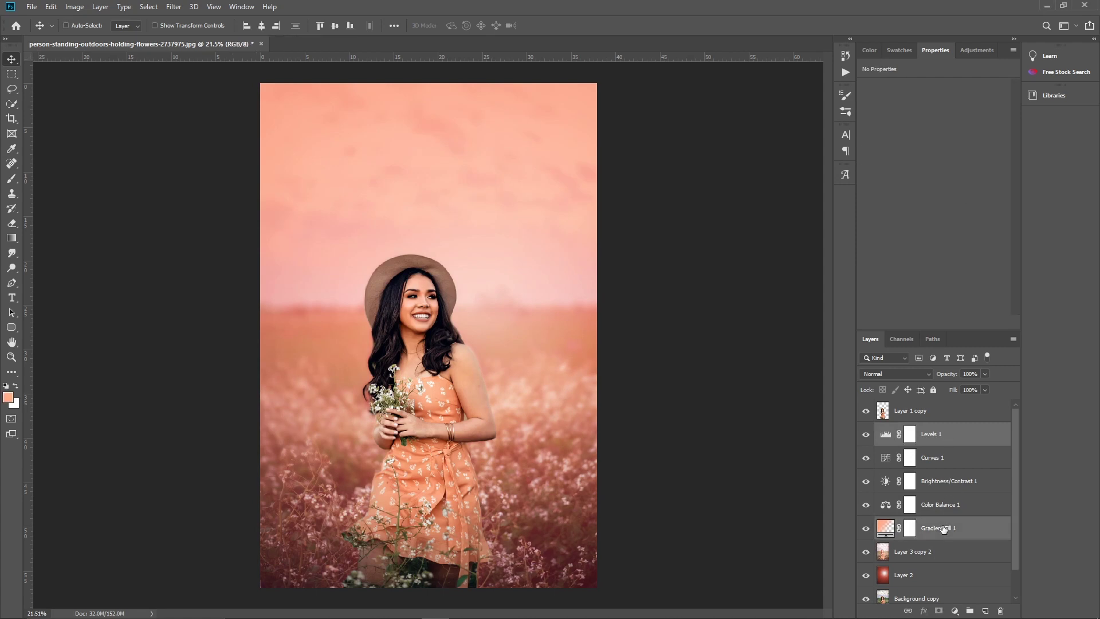
left_click(943, 528, "shift")
key("ctrl+g")
- Create a black-filled layer above Group 1 and render a lens flare on it
left_click(866, 430)
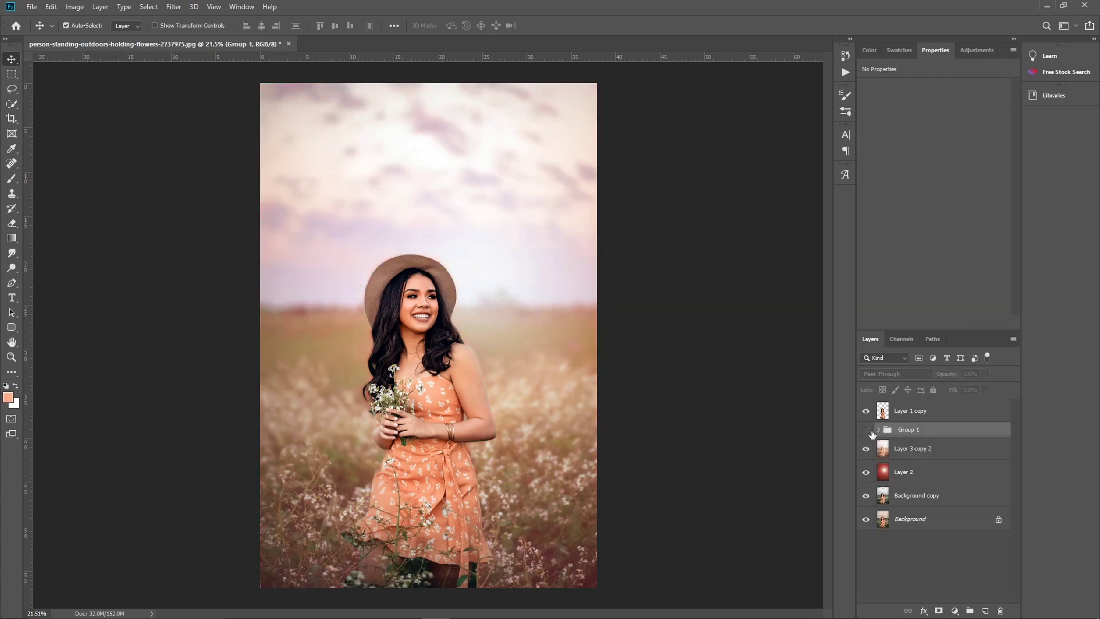
left_click(986, 611)
key("d")
key("alt+BackSpace")
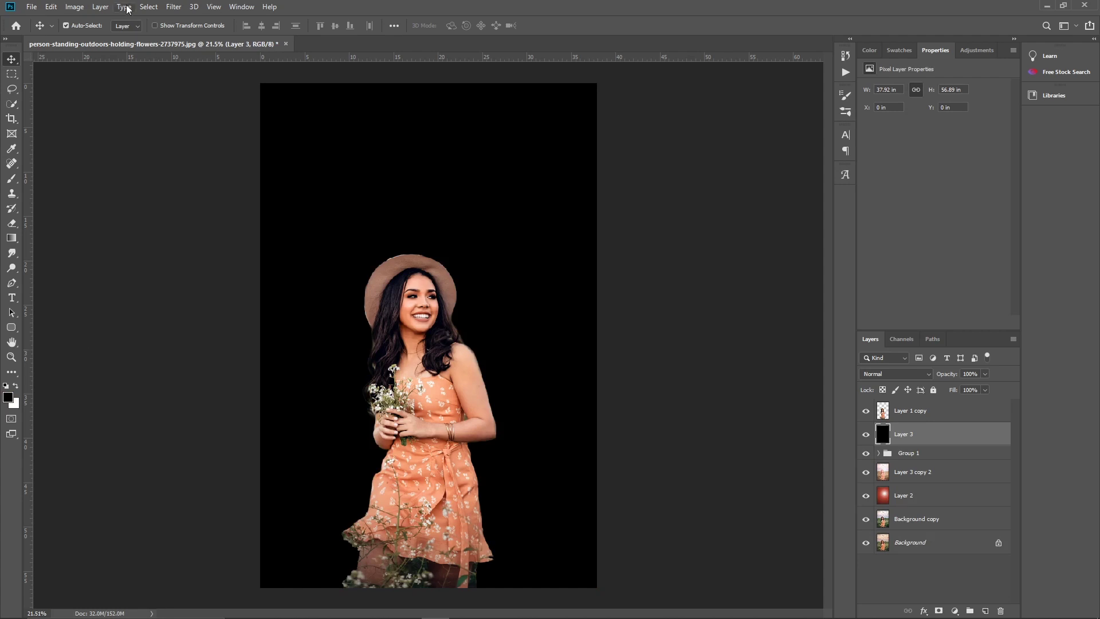
left_click(173, 6)
left_click(344, 284)
left_click(627, 150)
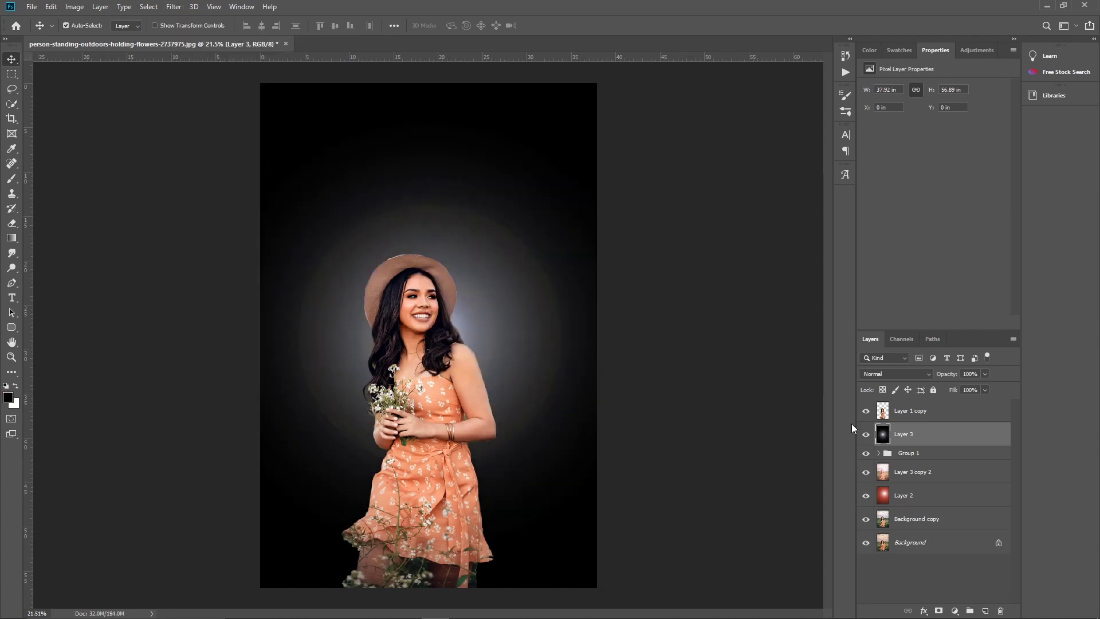
- Set the flare layer to Screen blending and colorize it with a warm hue
left_click(892, 373)
left_click(875, 431)
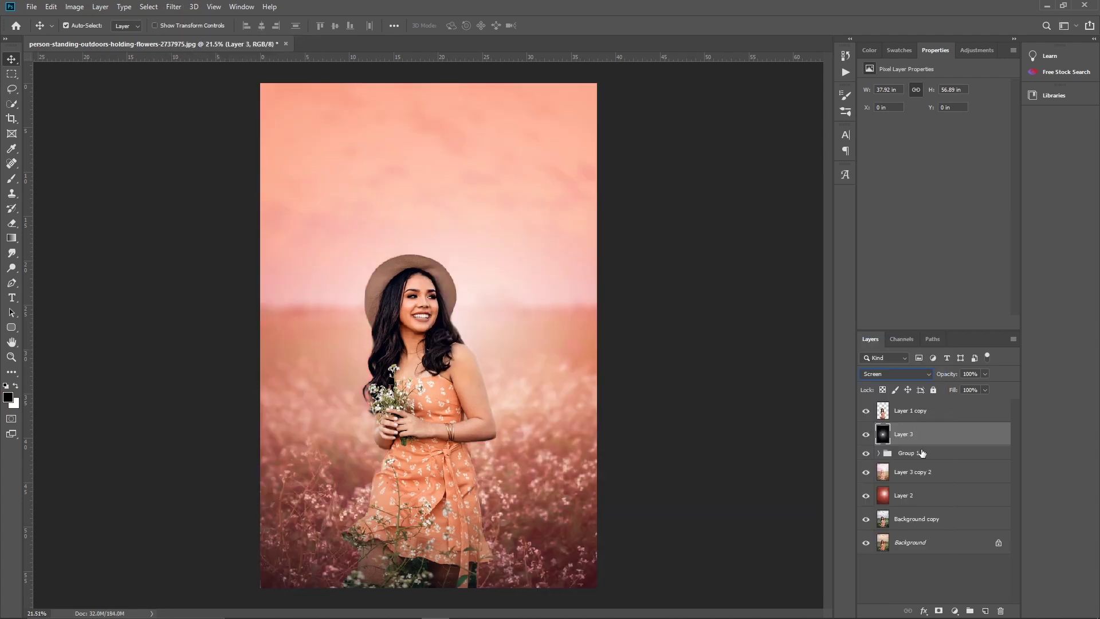
key("ctrl+u")
left_click(910, 357)
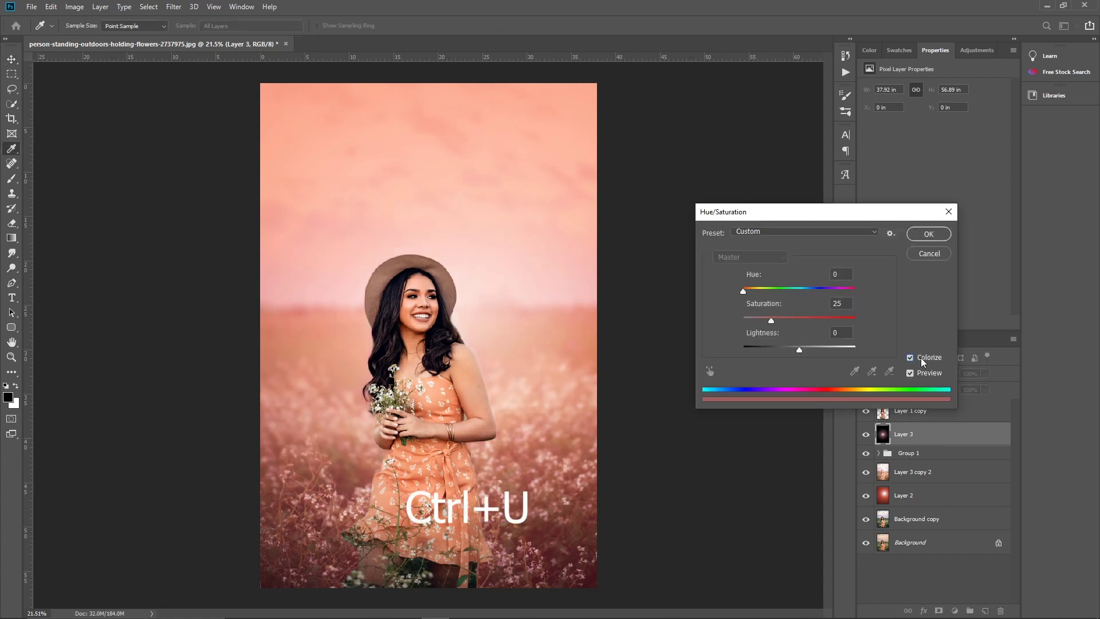
left_click_drag(745, 291, 758, 292)
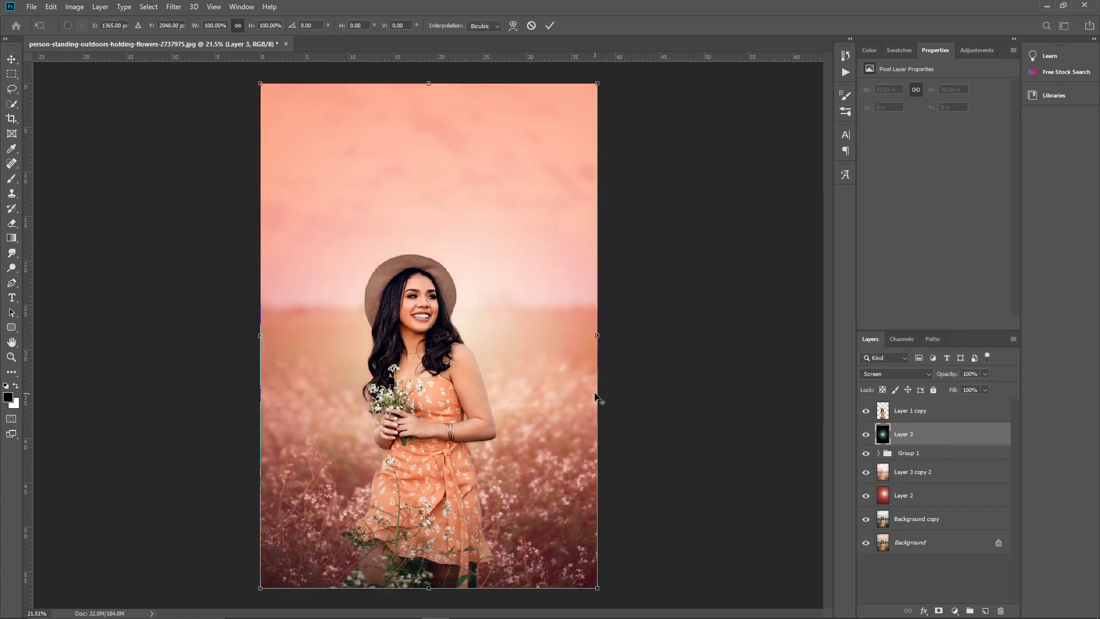
- Enlarge and position the sun-flare glow on the photo with Free Transform
key("ctrl+t")
key("ctrl+minus")
left_click_drag(498, 326, 549, 288)
key("Return")
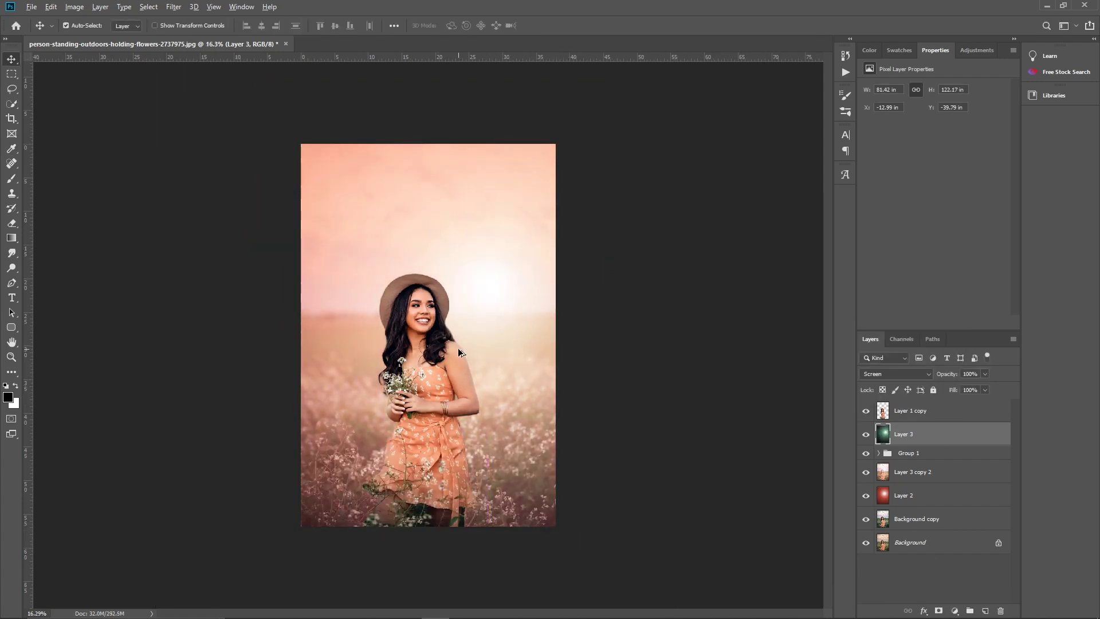
key("ctrl+0")
- Set Group 1 to 70% opacity, hide Layer 1 copy, and stamp visible layers into Layer 4
left_click(917, 453)
left_click_drag(945, 377, 932, 376)
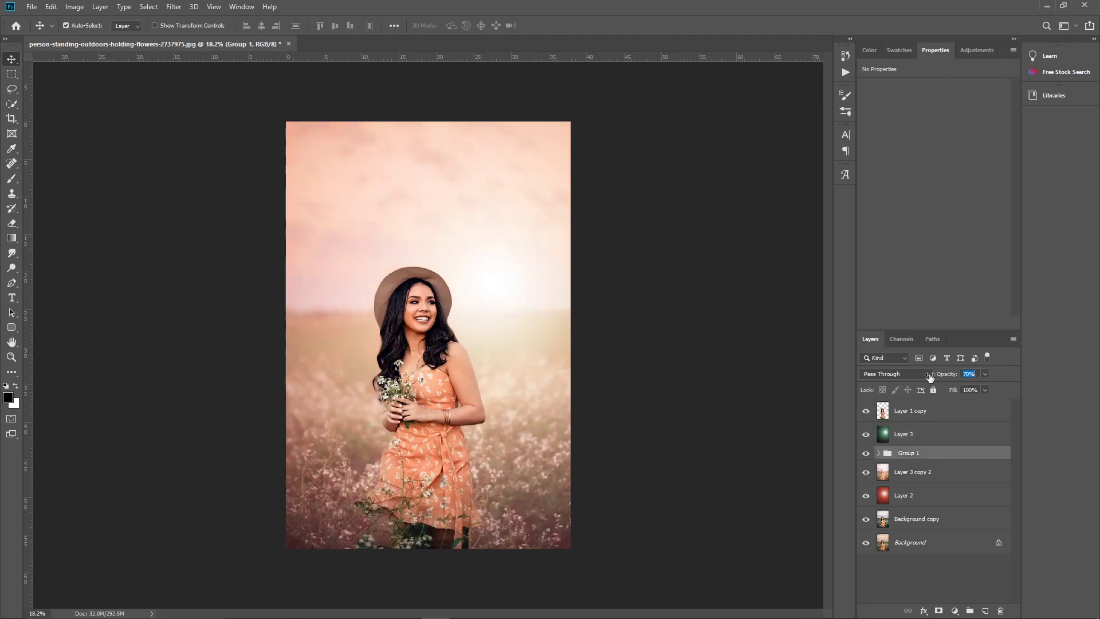
left_click(909, 435)
left_click(912, 471)
left_click(913, 436, "ctrl")
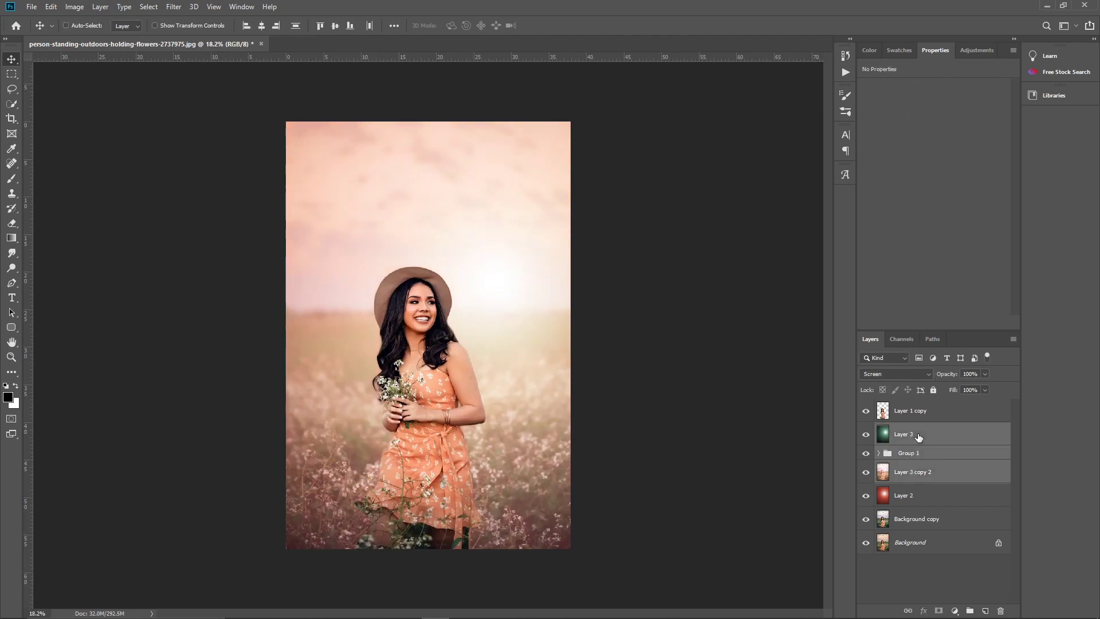
left_click(866, 411)
key("ctrl+alt+shift+a")
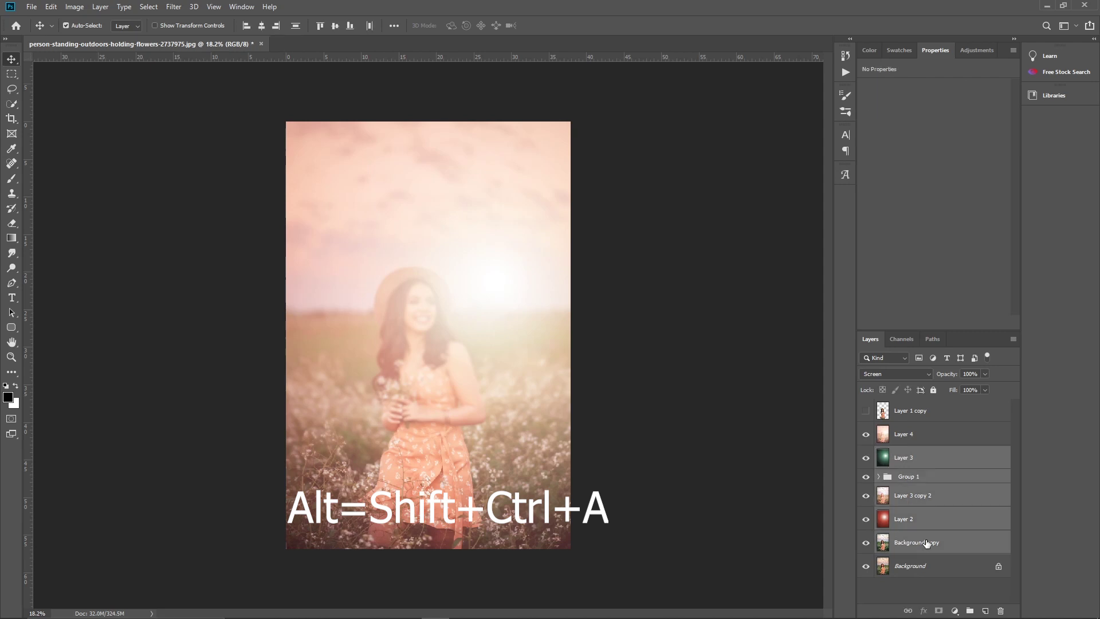
- Group the glow layers into Group 2, toggling Layer 1 copy and Layer 4 to compare
key("ctrl+g")
key("ctrl+alt+shift+e")
left_click(866, 411)
left_click(866, 411)
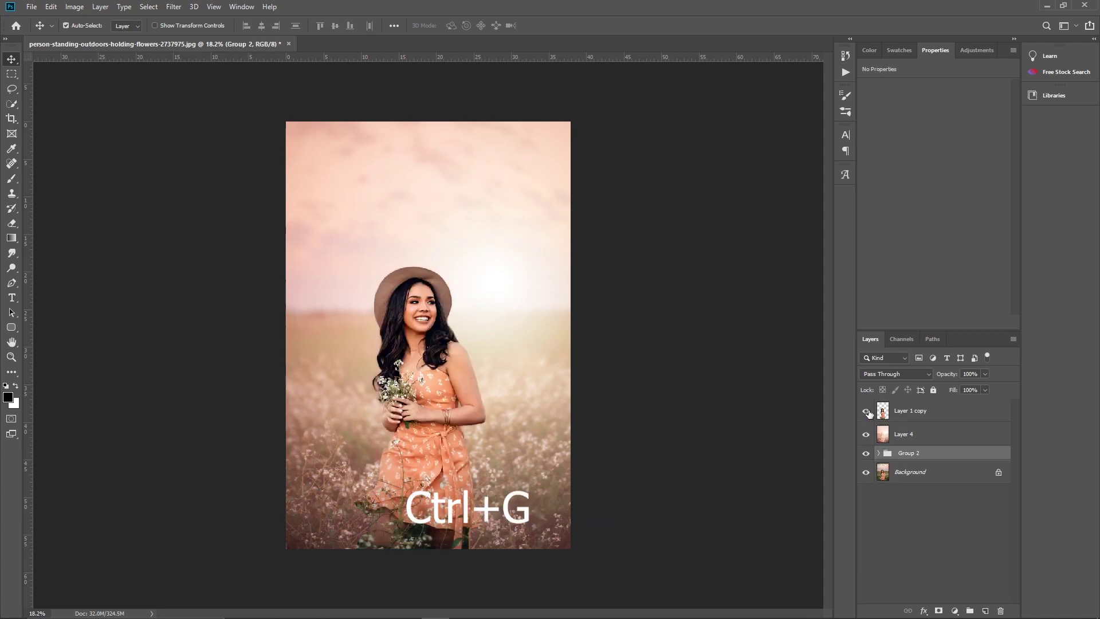
left_click(866, 435)
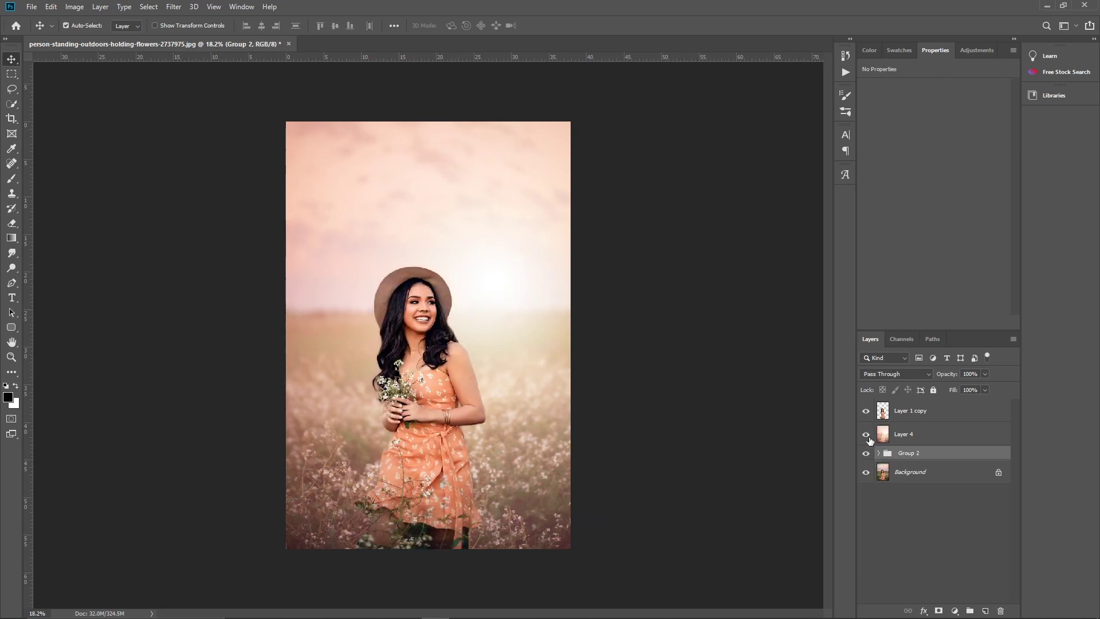
left_click(866, 434)
left_click(866, 411)
left_click(900, 418)
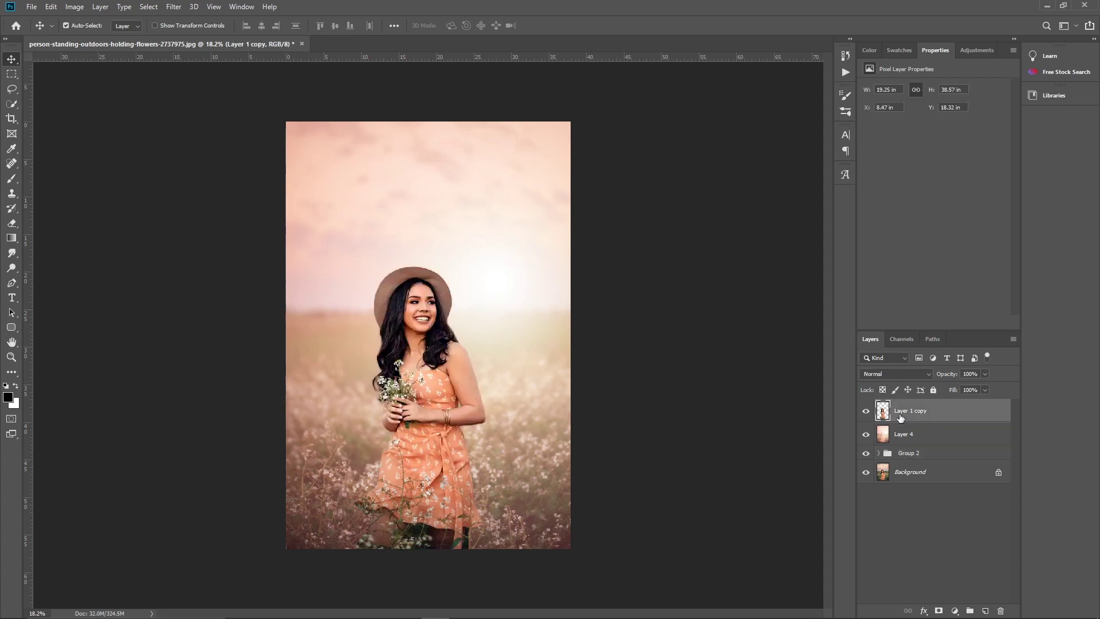
- Duplicate the sharp portrait layer, erase its bottom, and stamp all visible layers into Layer 5
key("ctrl+j")
left_click_drag(897, 434, 911, 455)
left_click(903, 418)
key("e")
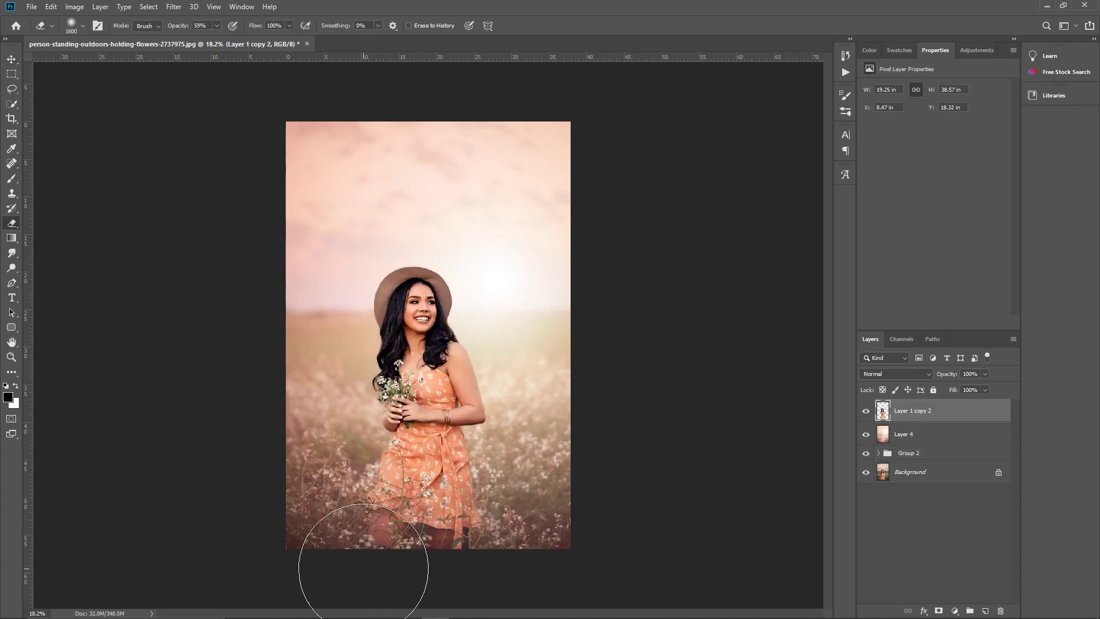
key("v")
key("ctrl+alt+shift+e")
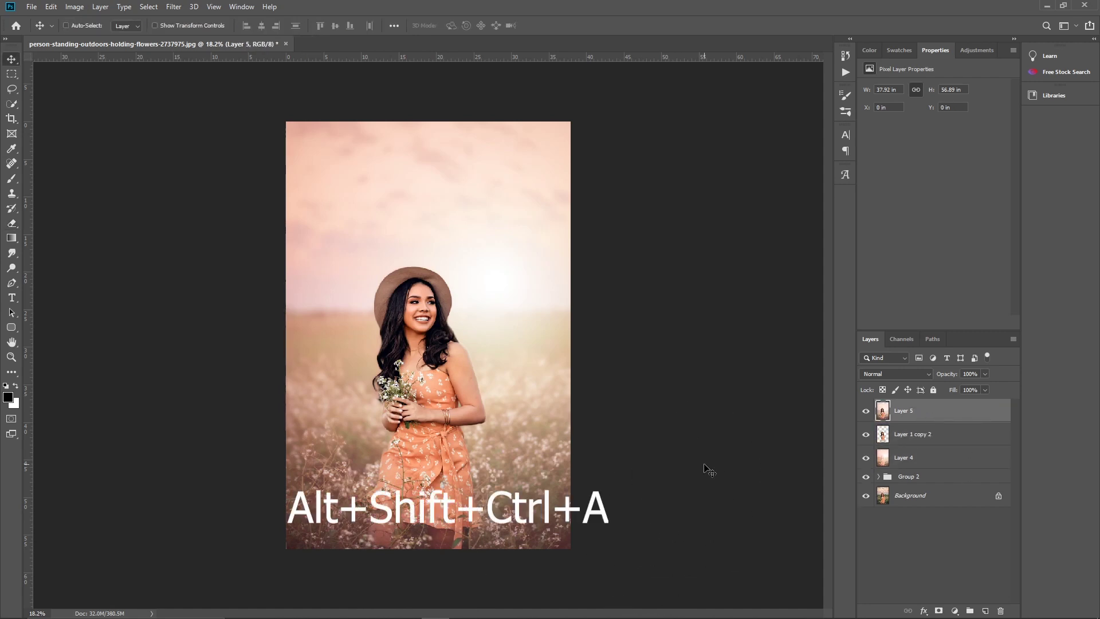
key("ctrl+shift+a")
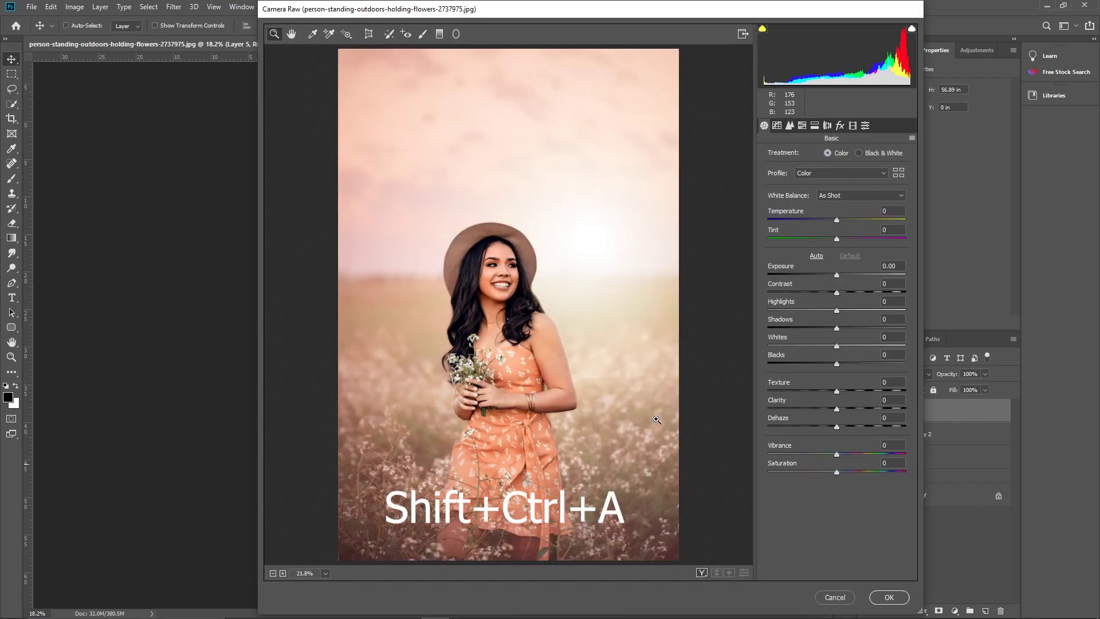
- In Camera Raw set Clarity +25, Vibrance +13, Blacks -23 and nudge the tint
left_click_drag(837, 408, 850, 408)
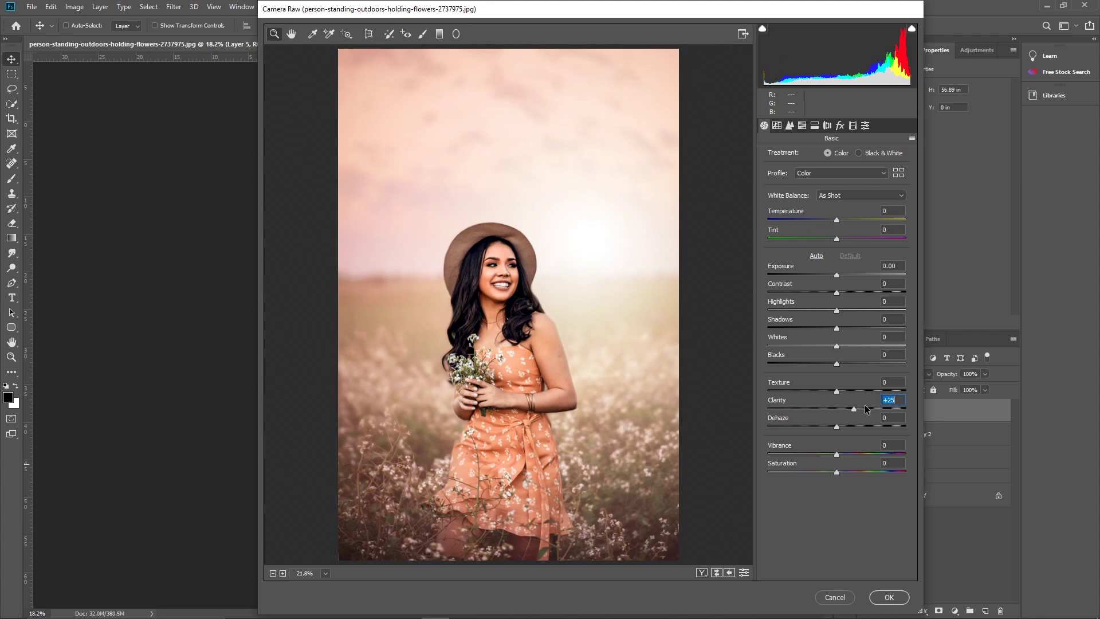
mouse_move(838, 454)
left_mouse_down()
mouse_move(847, 454)
mouse_move(840, 472)
left_mouse_up()
mouse_move(837, 364)
left_mouse_down()
mouse_move(822, 364)
mouse_move(843, 310)
mouse_move(838, 275)
left_mouse_up()
left_click(836, 220)
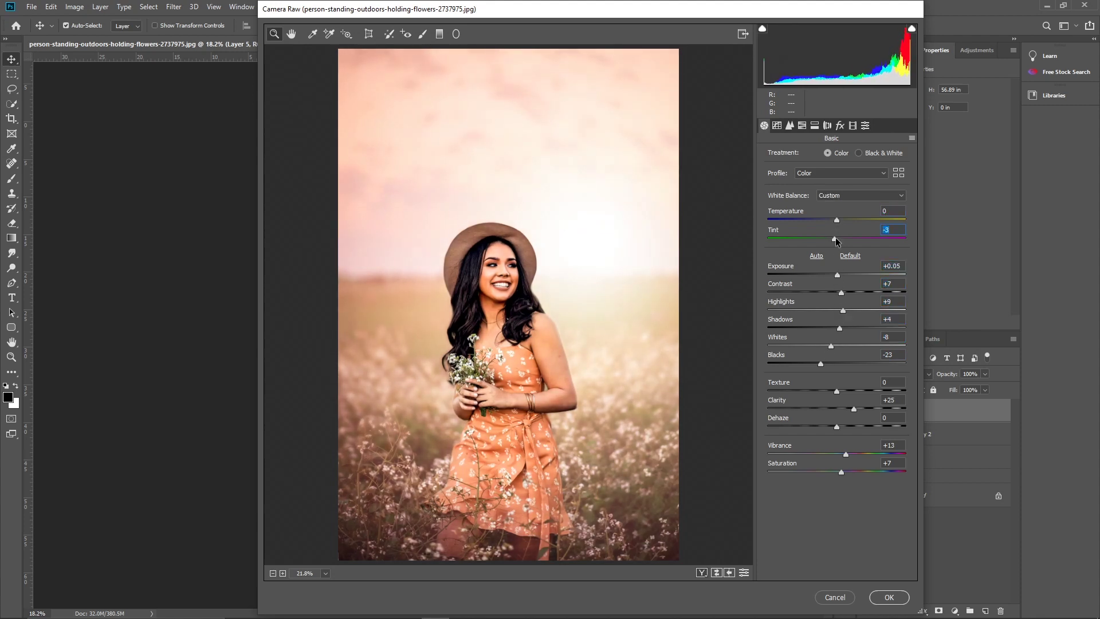
- Shift yellow and green HSL hues, add highlight split-toning, a filter and -13 vignette, and apply
key("ctrl+alt+3")
left_click(809, 127)
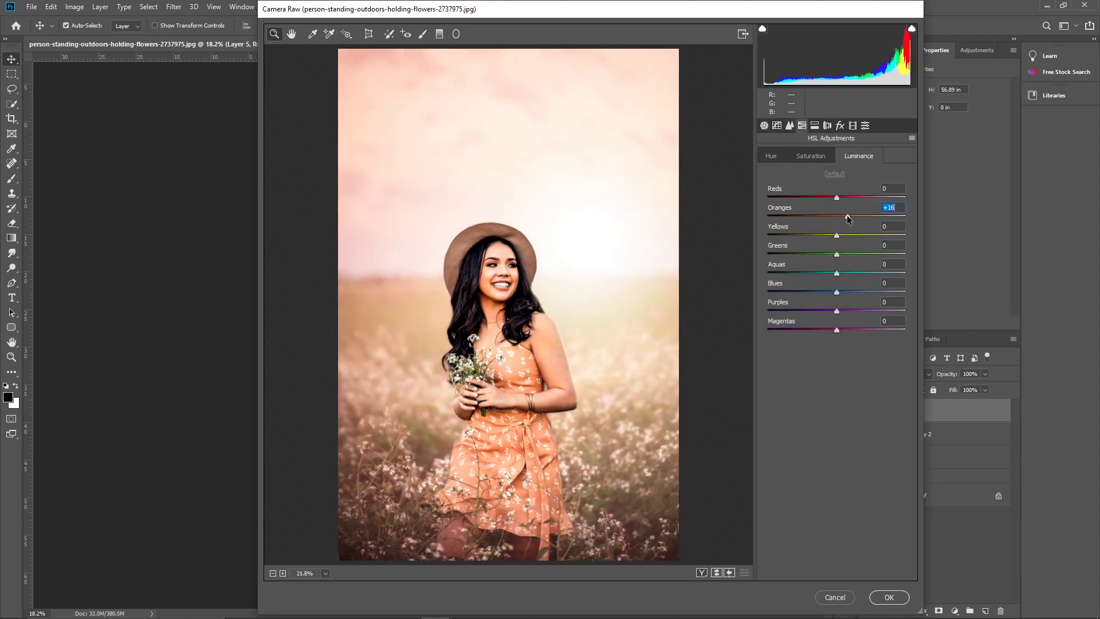
mouse_move(837, 235)
left_mouse_down()
mouse_move(802, 234)
mouse_move(871, 254)
left_mouse_up()
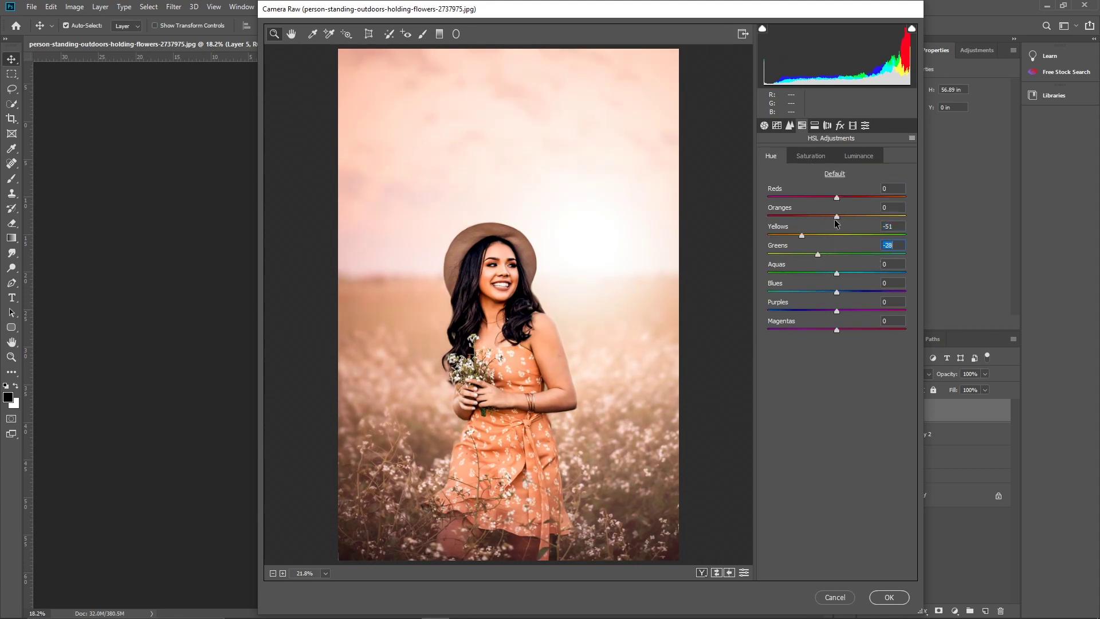
key("ctrl+alt+5")
left_click_drag(768, 190, 777, 191)
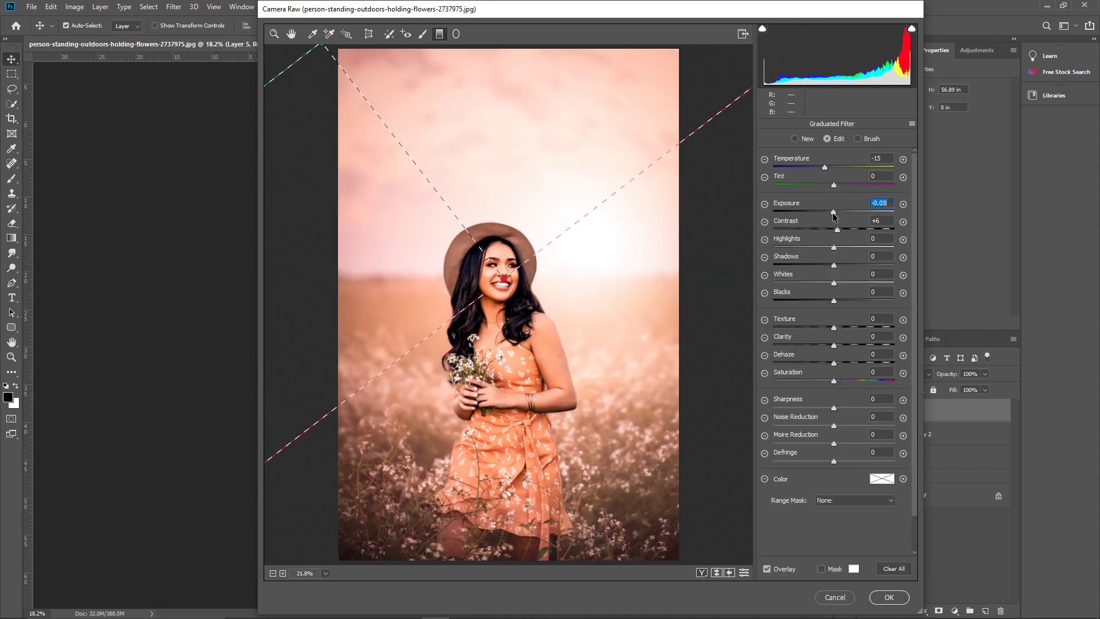
key("j")
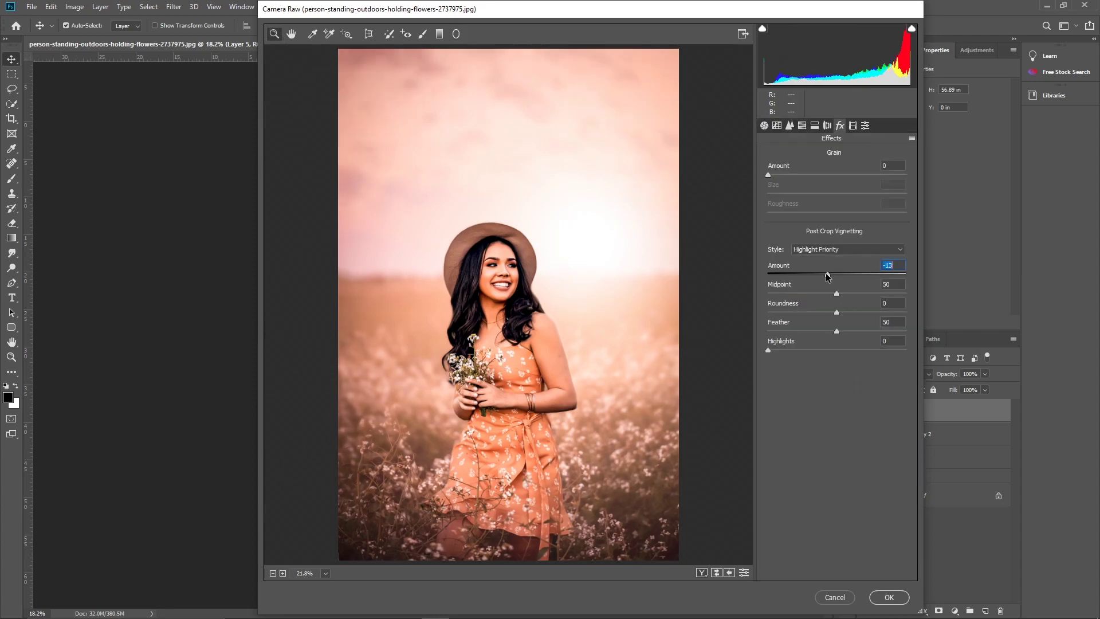
left_click(901, 592)
- Add a pink Gradient Fill wash at 15% opacity
key("i")
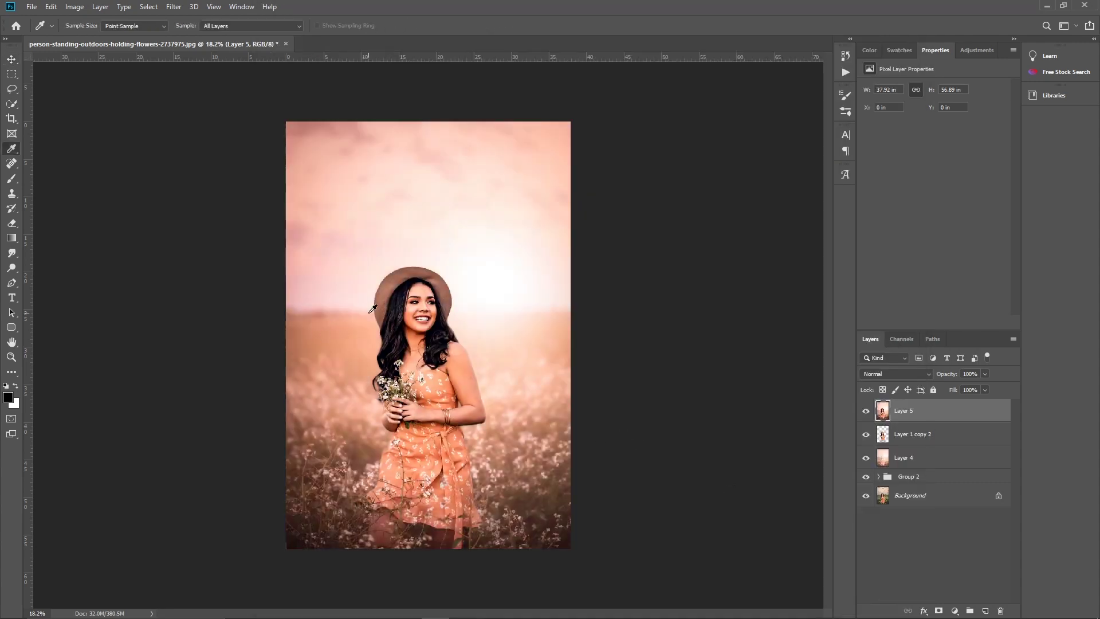
left_click(954, 611)
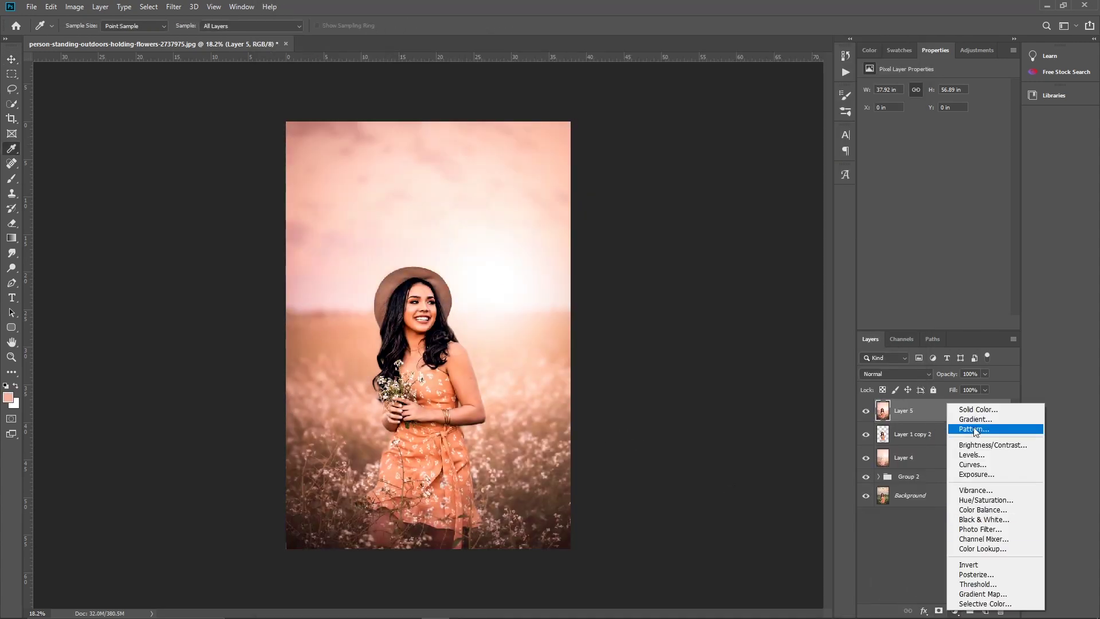
left_click(974, 431)
left_click(614, 168)
left_click(970, 373)
type("15")
key("Return")
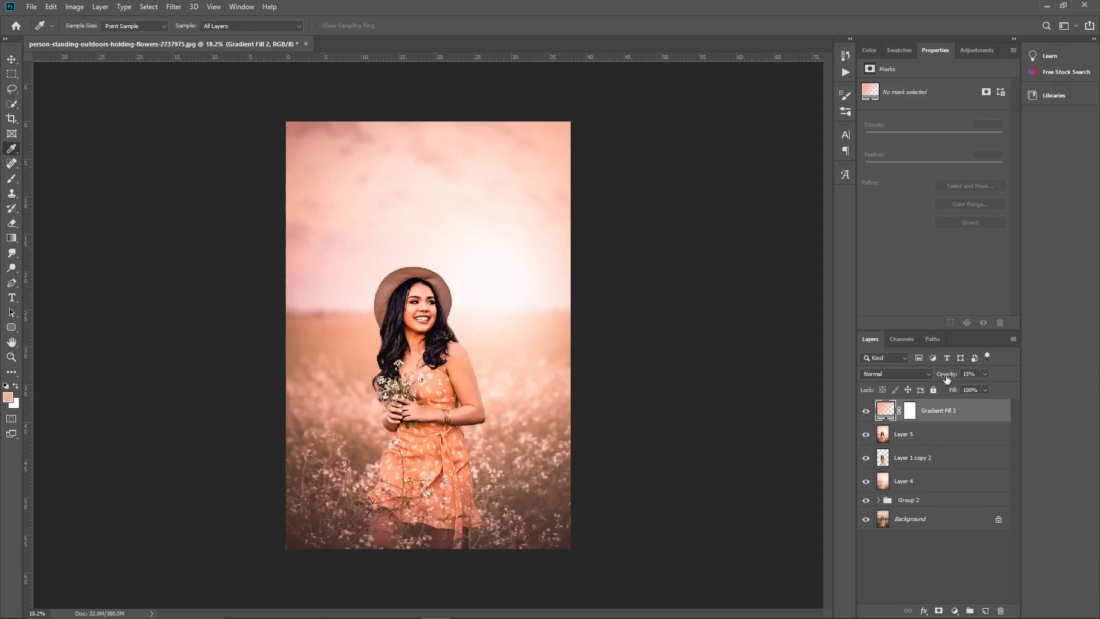
- Compare the 15% gradient wash, then merge it down onto Layer 5
left_click(11, 64)
scroll(435, 221, "up", 3)
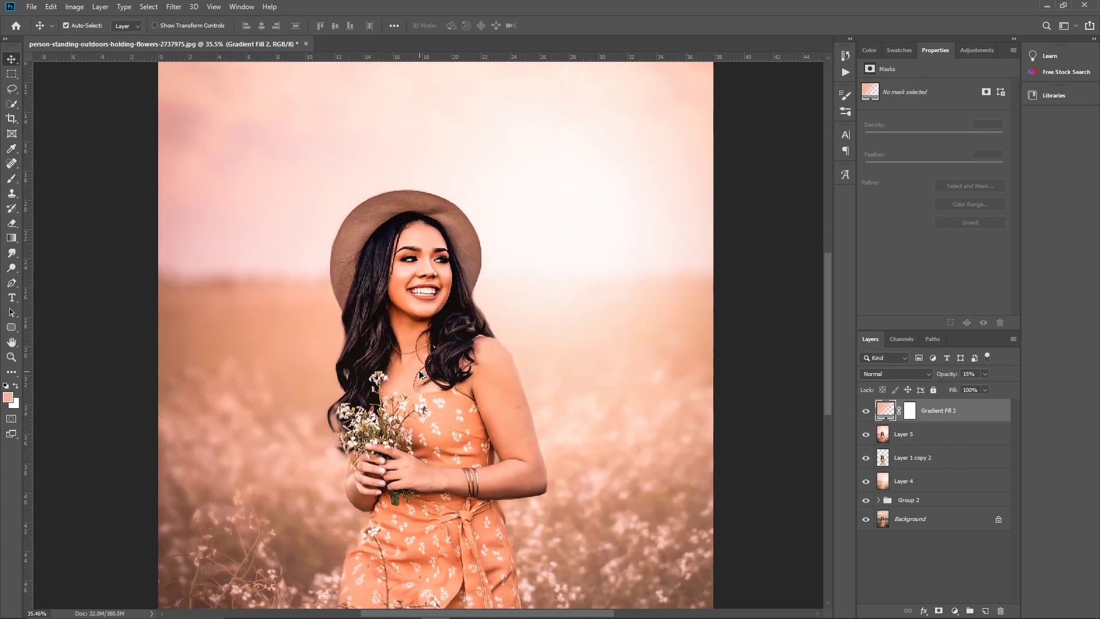
scroll(436, 221, "up", 3)
scroll(436, 220, "down", 3)
scroll(436, 220, "down", 3)
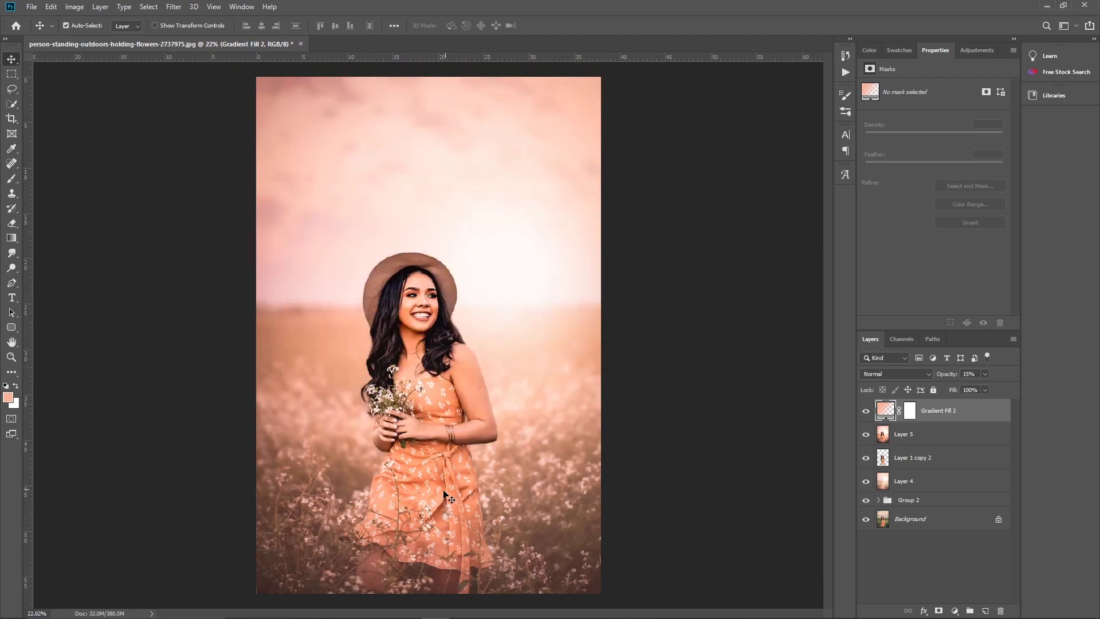
left_click(866, 411)
left_click(866, 411)
left_click(866, 411)
key("ctrl+e")
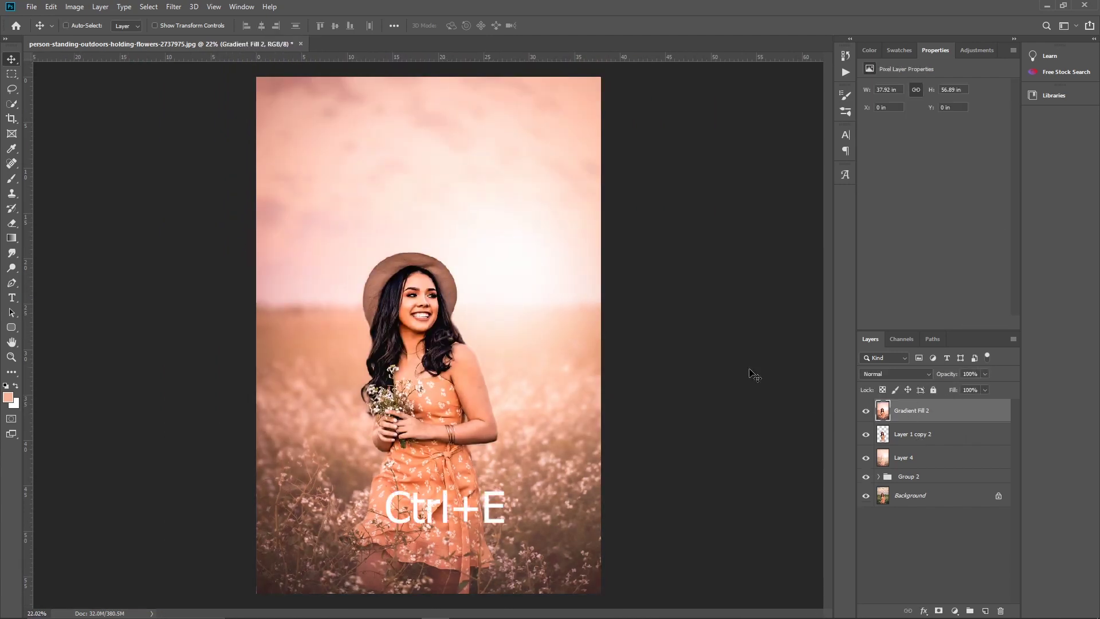
- Add a touch of extra clarity to Layer 5 with the Camera Raw Filter
left_click(173, 7)
left_click(212, 76)
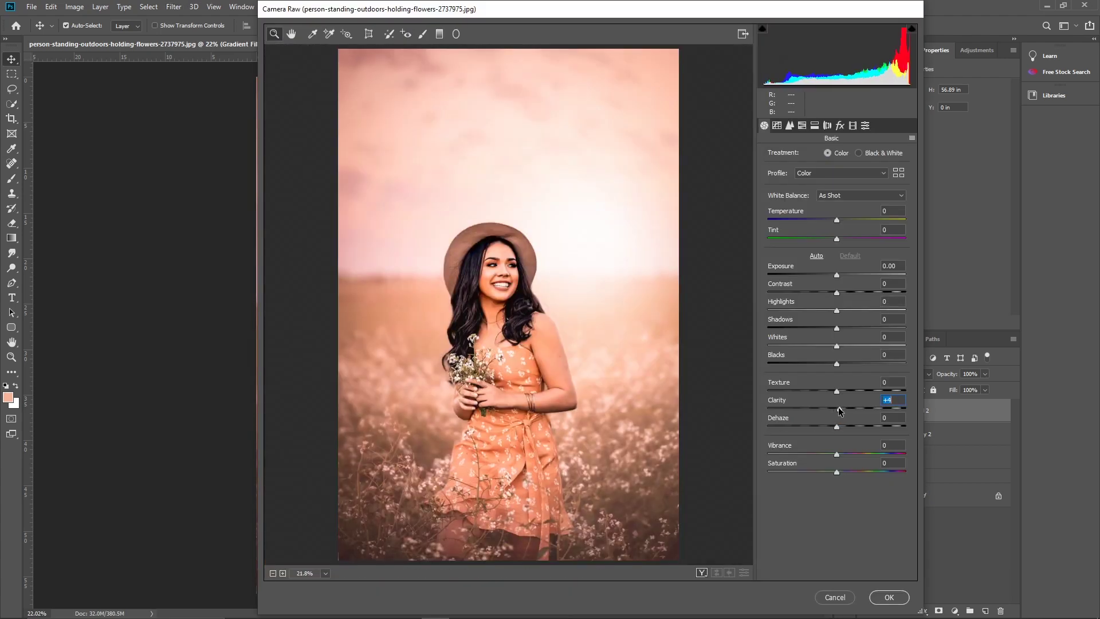
left_click(897, 597)
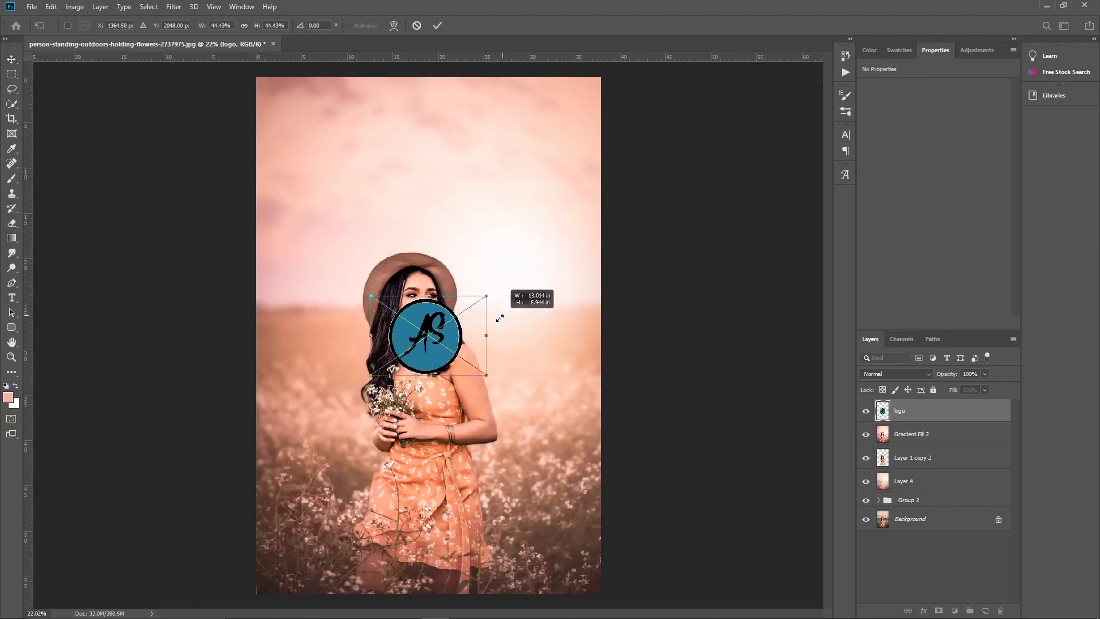
- Shrink the logo to a small top-right watermark and group logo through Layer 4 into Group 3
mouse_move(491, 280)
left_mouse_down()
mouse_move(518, 532)
mouse_move(589, 107)
left_mouse_up()
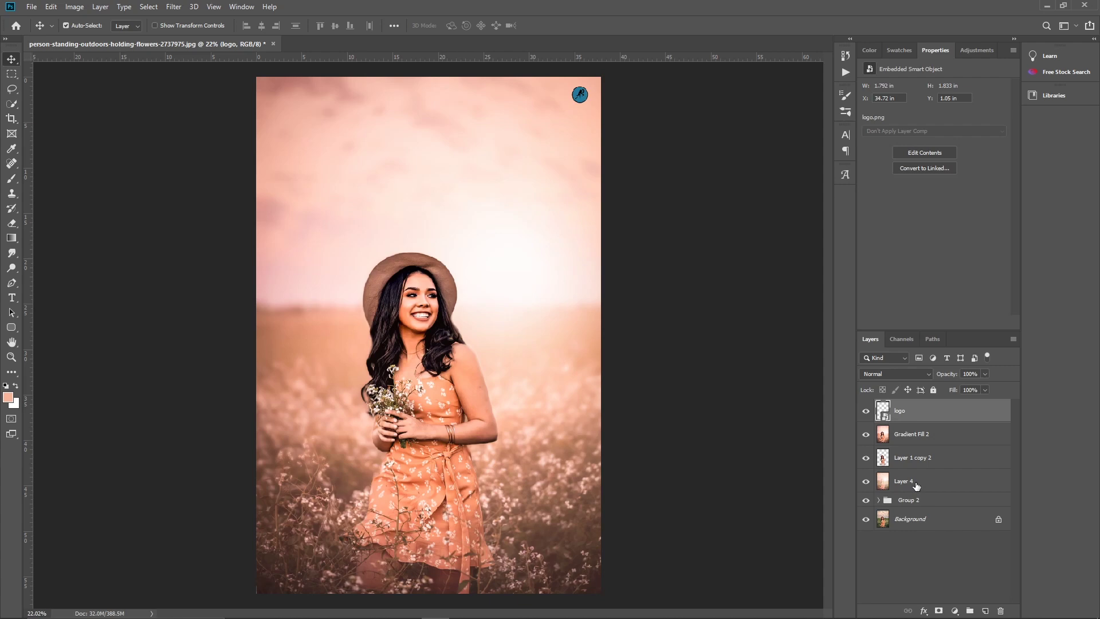
left_click(916, 484, "shift")
key("ctrl+g")
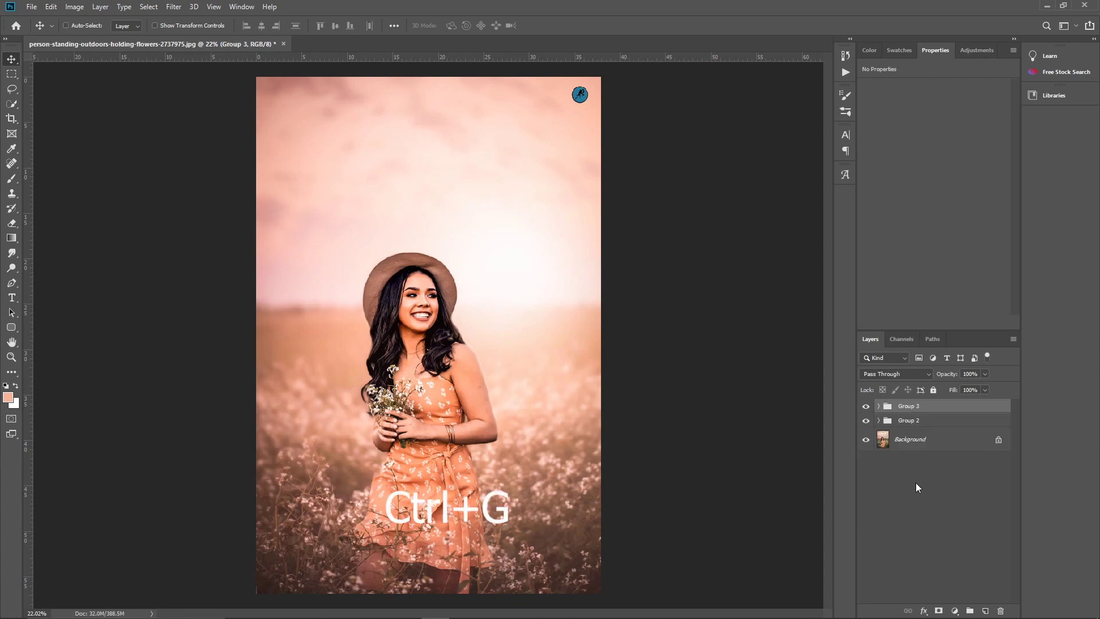
left_click(866, 407)
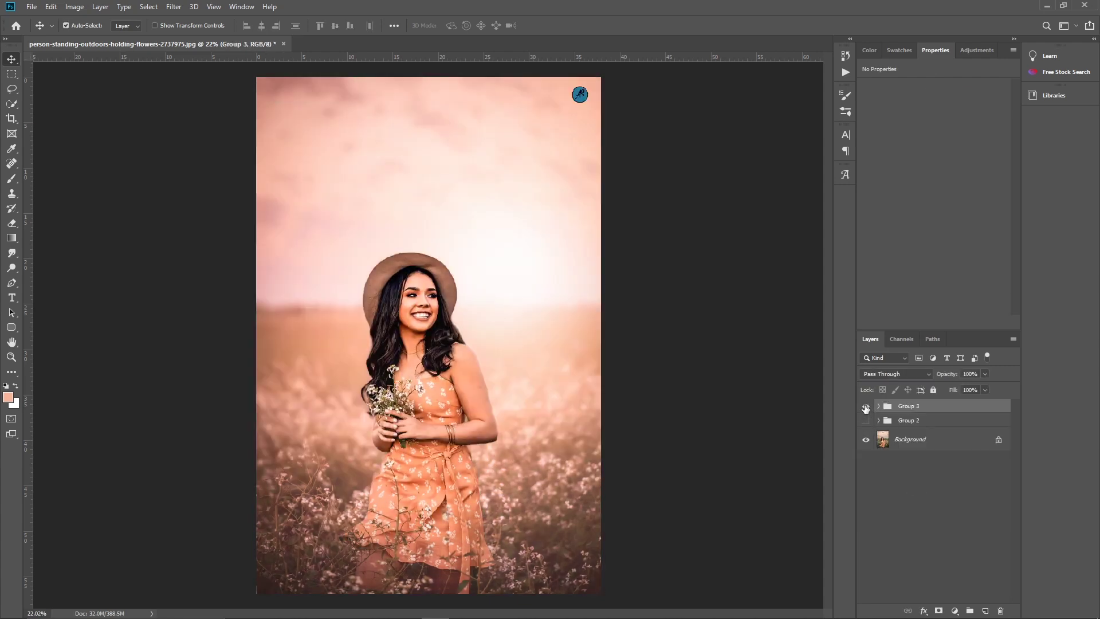